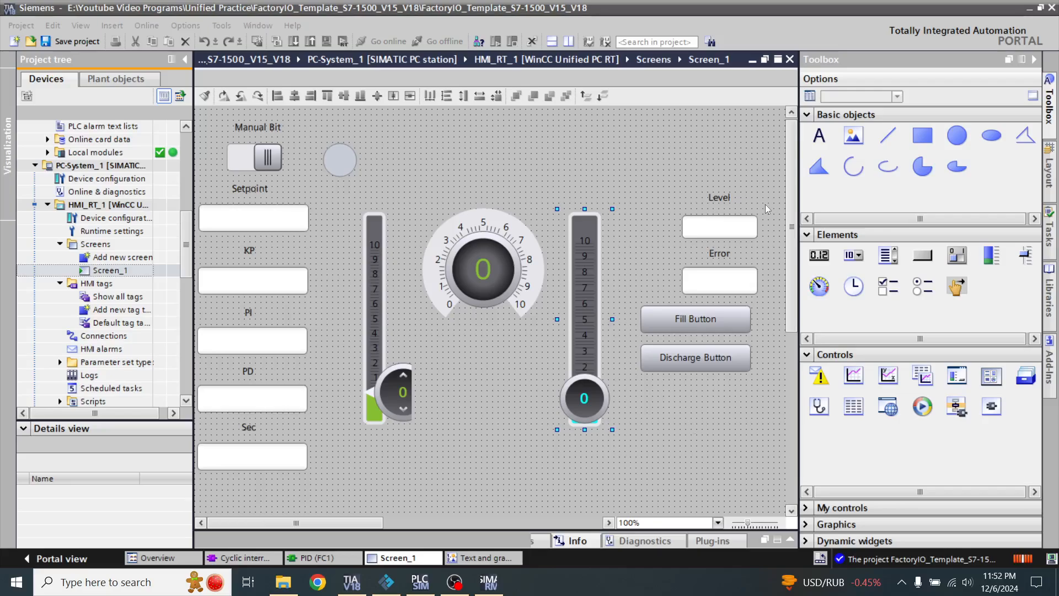
Collapse the other toolbox sections and show the Motors graphics from the WinCC graphics folder, under Equipment, Automation [EMF].
click(803, 116)
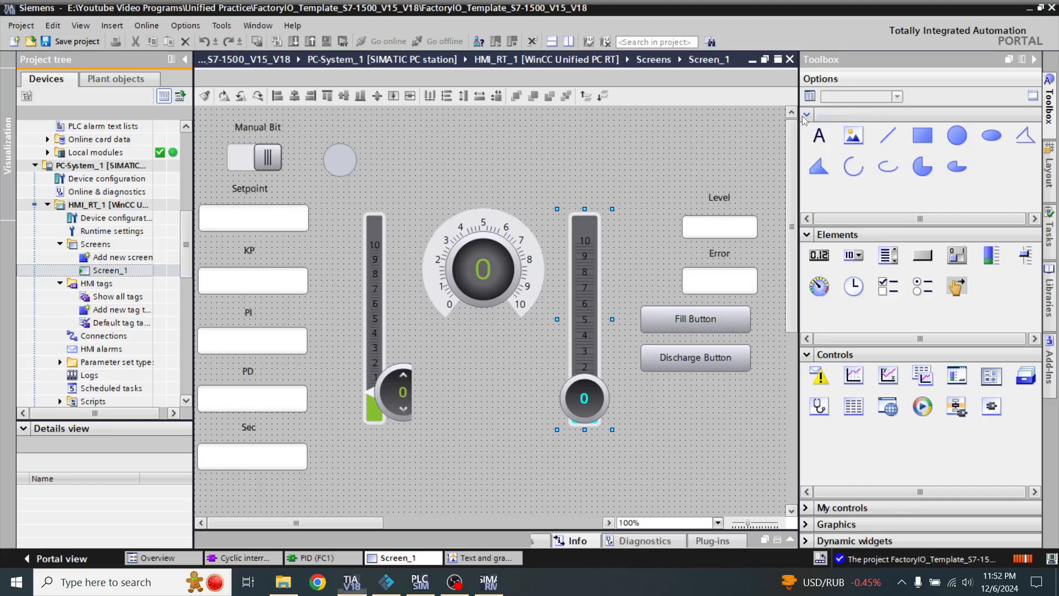
click(806, 132)
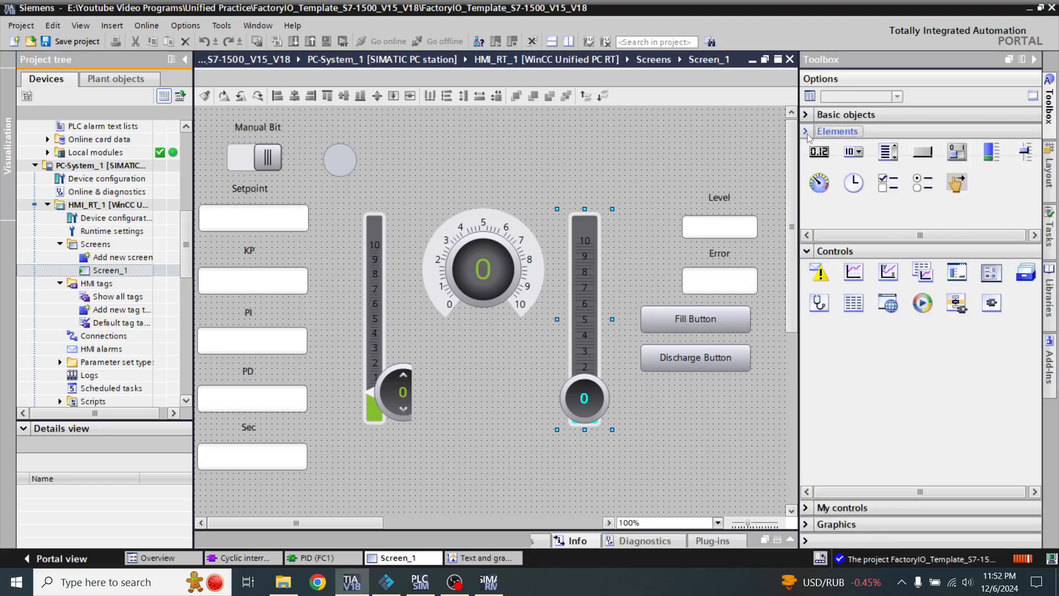
click(806, 150)
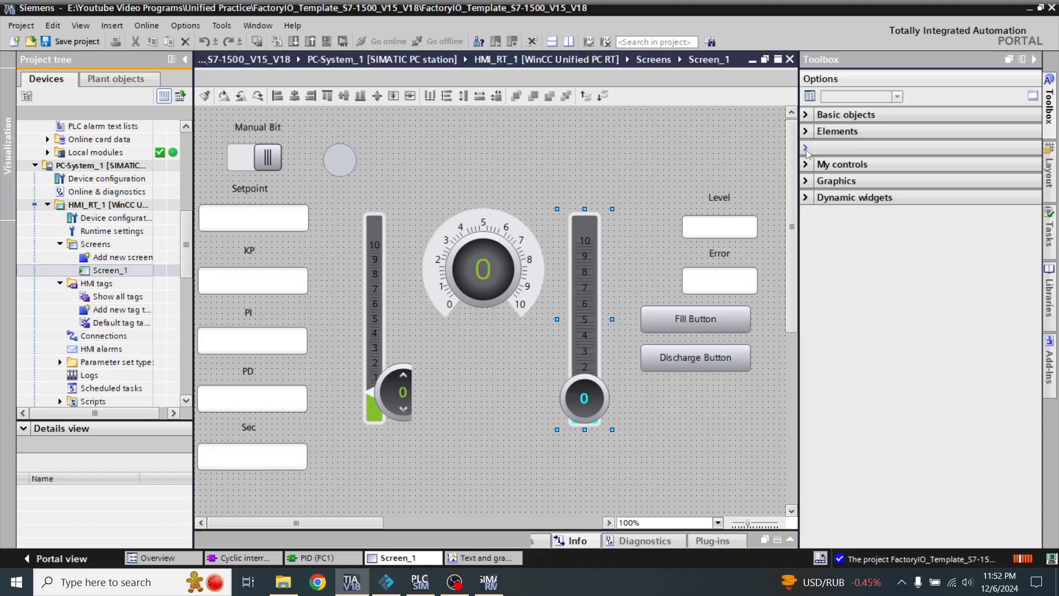
click(807, 181)
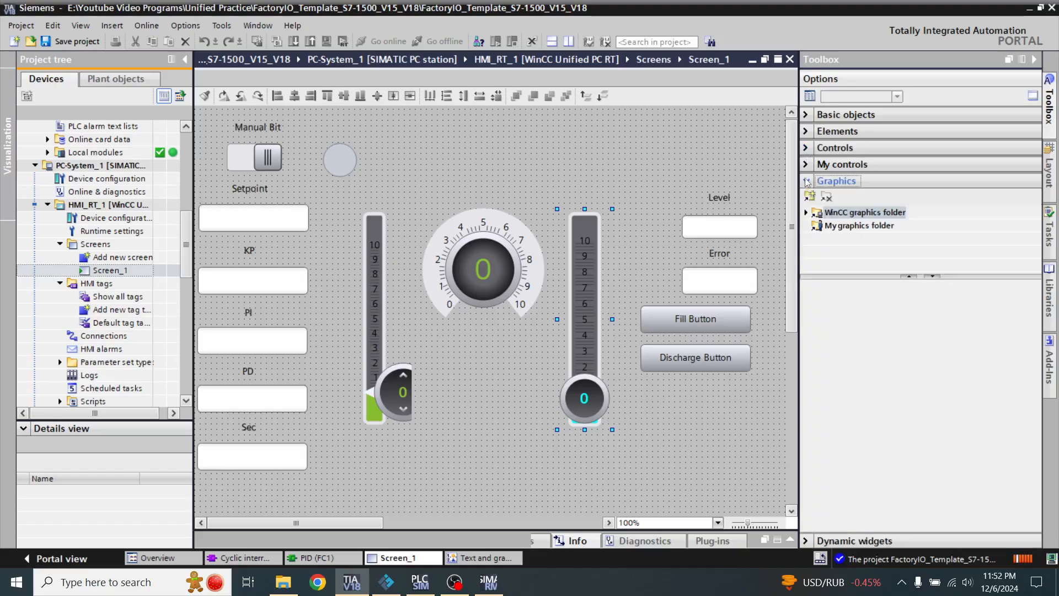
click(807, 214)
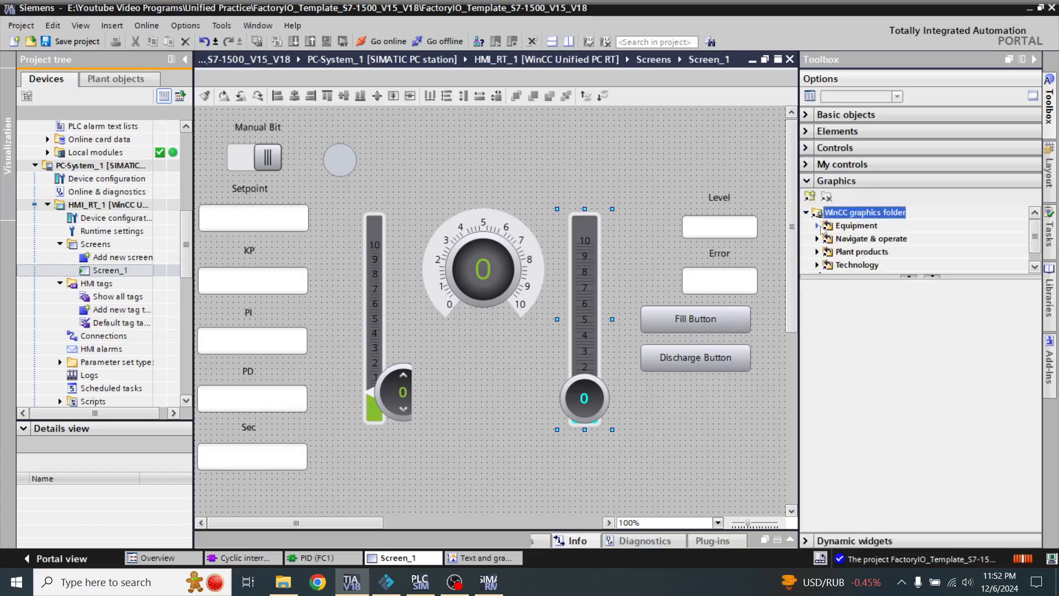
click(819, 227)
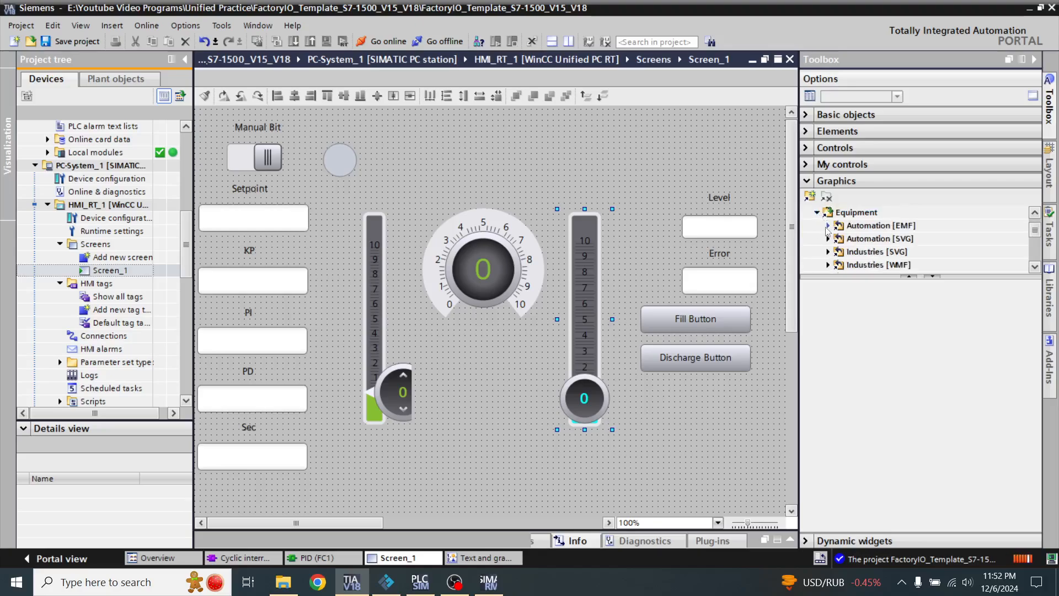
click(828, 226)
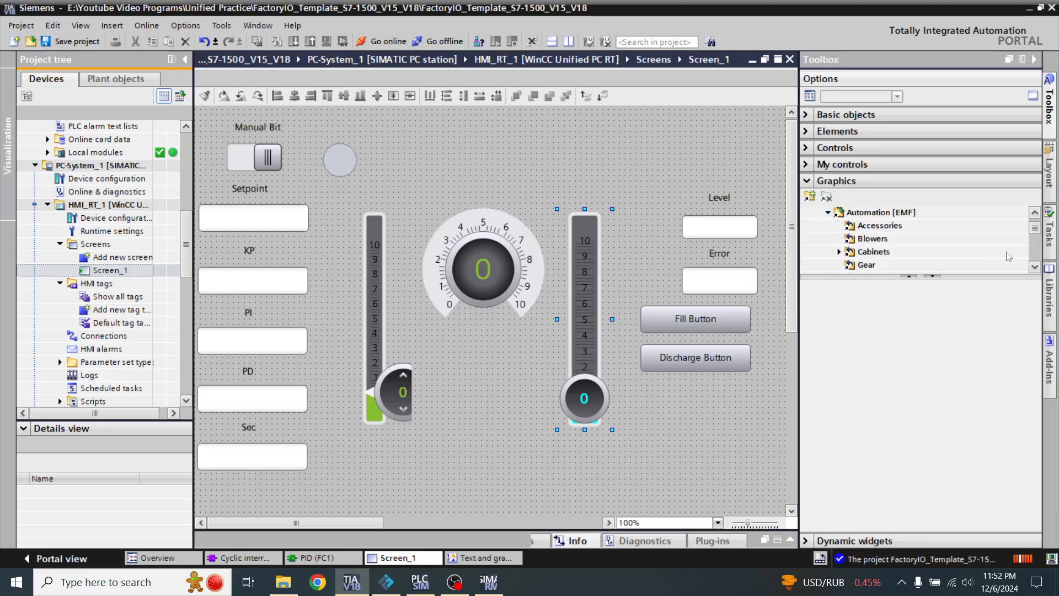
scroll(1034, 269, down, 6)
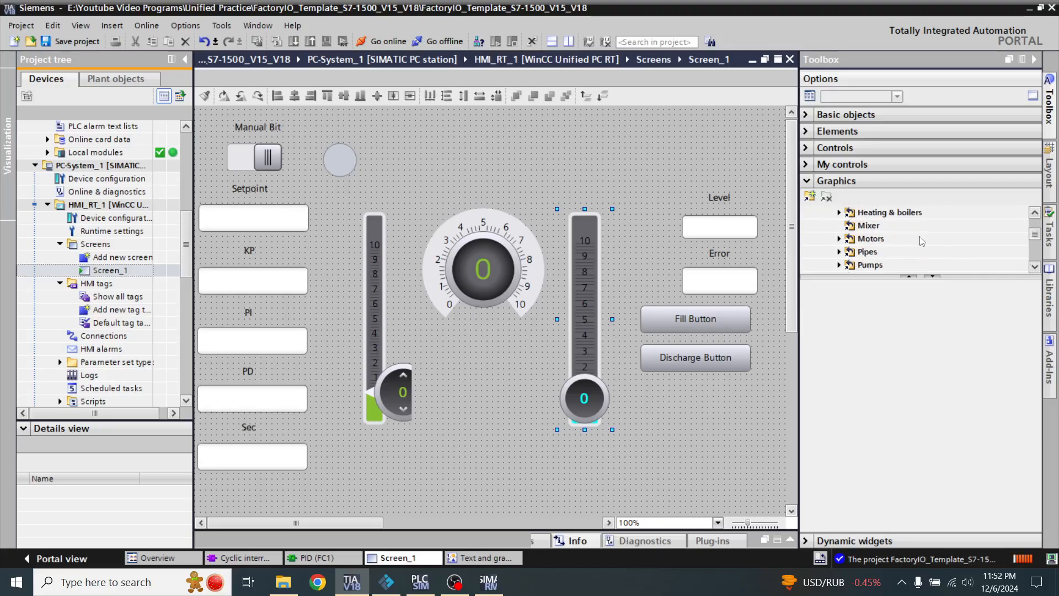
click(876, 242)
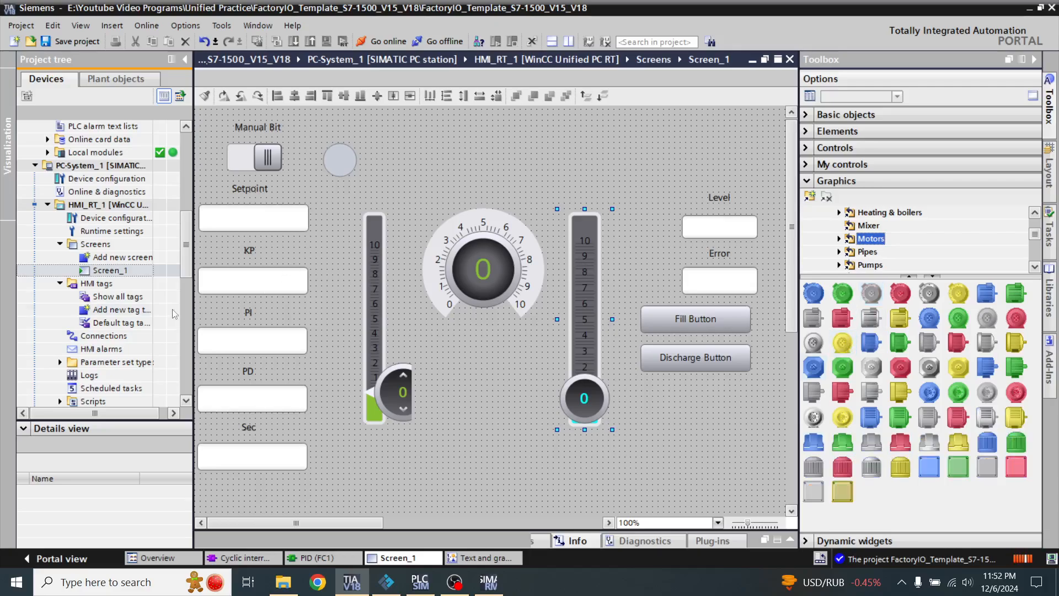
Create a graphic list named Motor in HMI_RT_1's text and graphic lists, accepting the loss of online delta load capability.
click(186, 339)
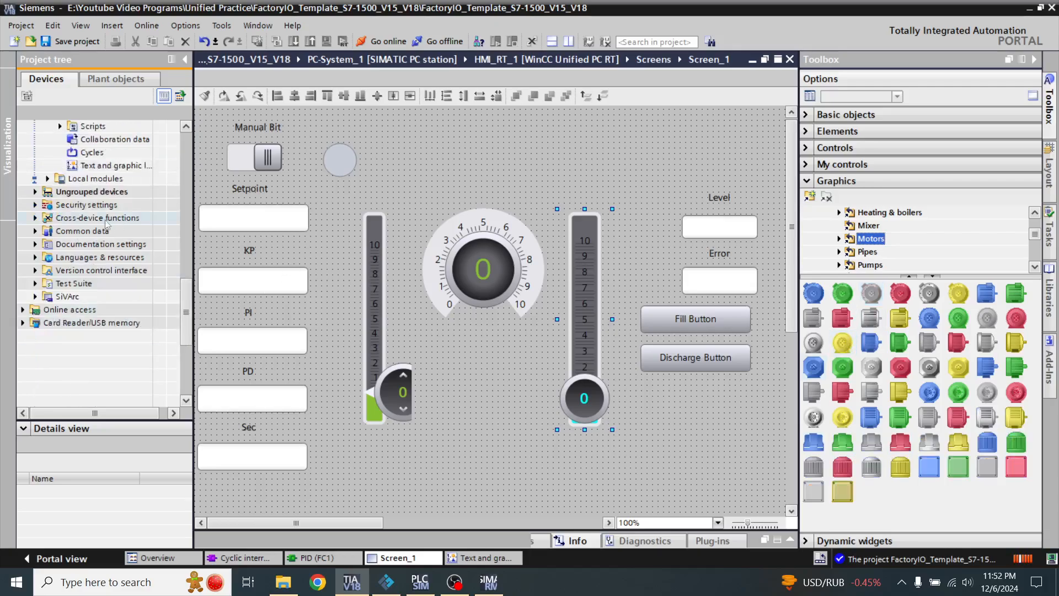
double_click(115, 169)
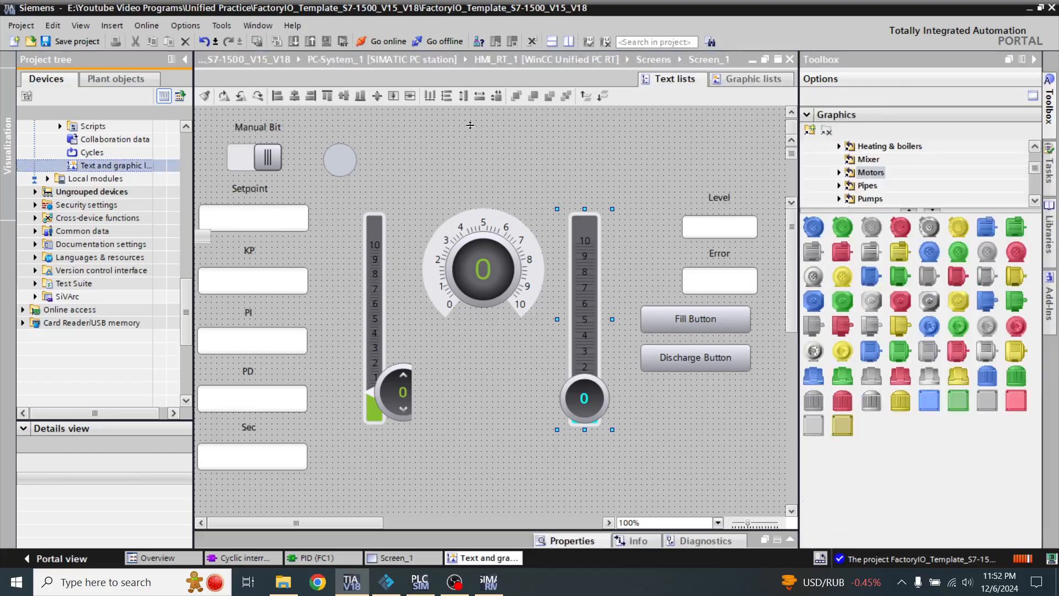
click(731, 78)
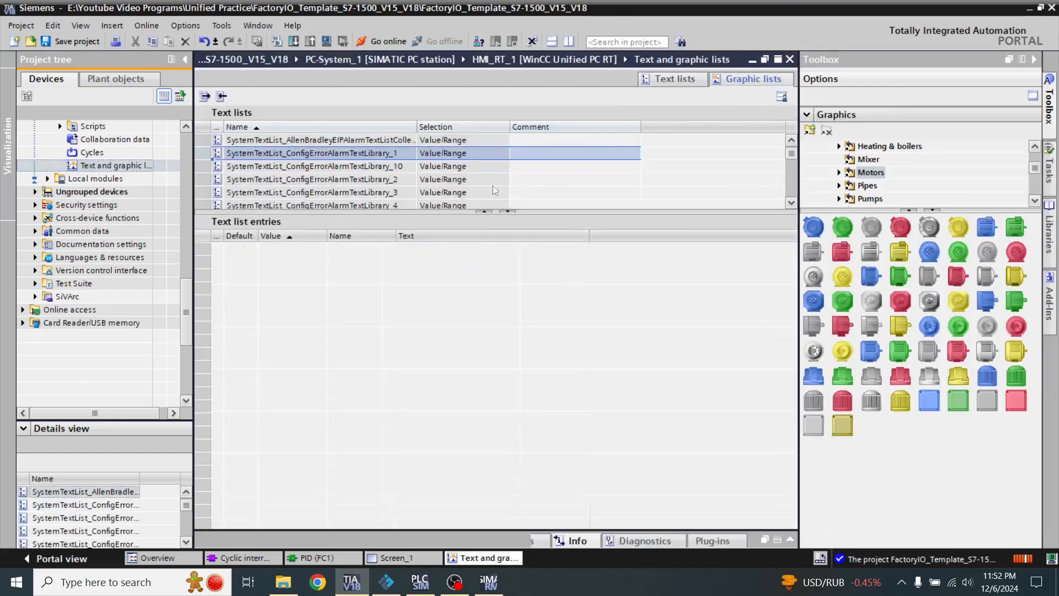
click(353, 144)
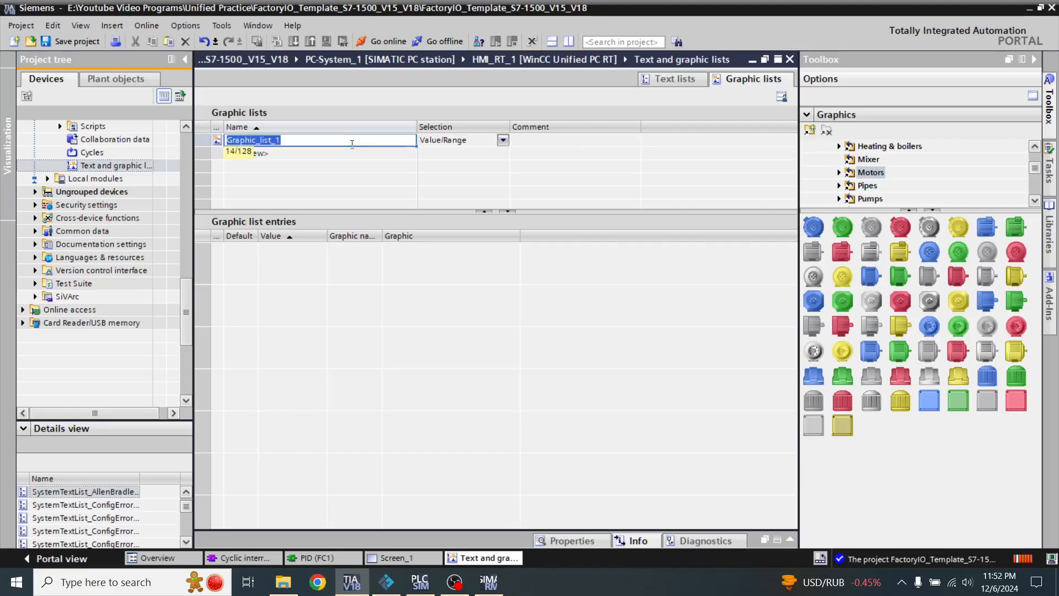
text(Motor)
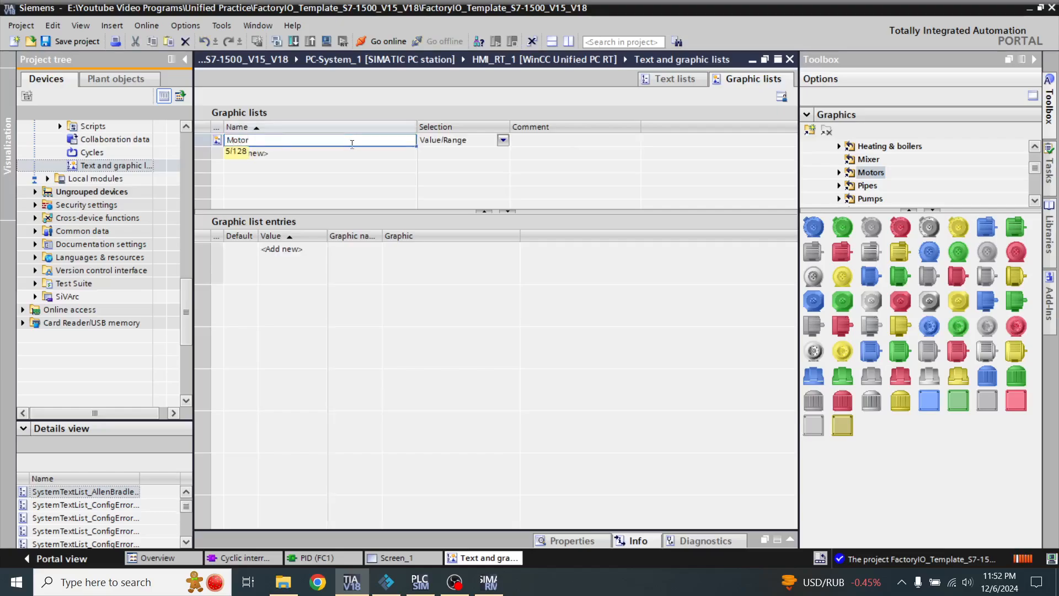
key(Return)
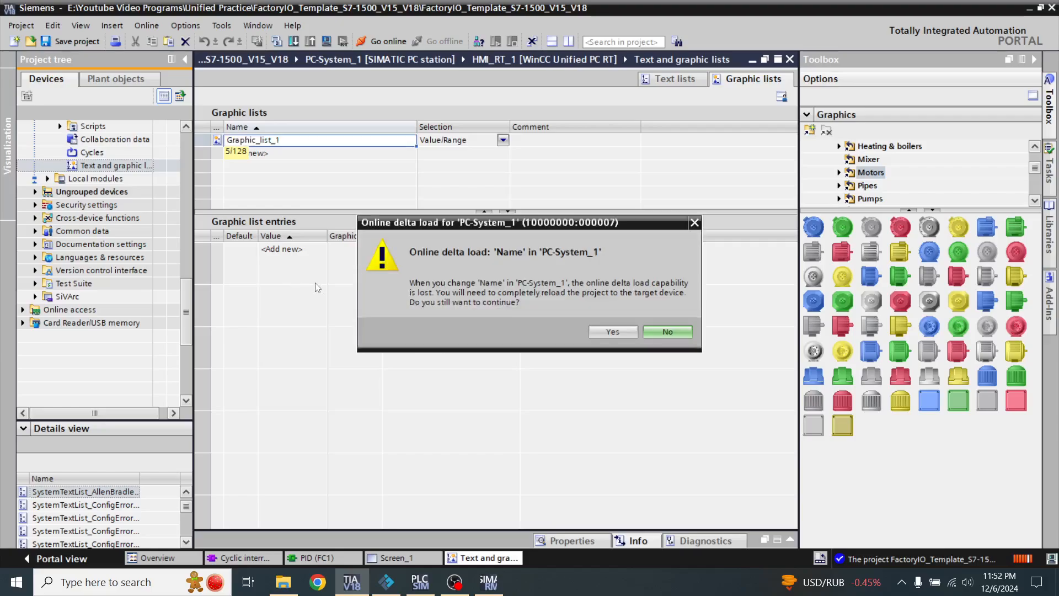
click(609, 332)
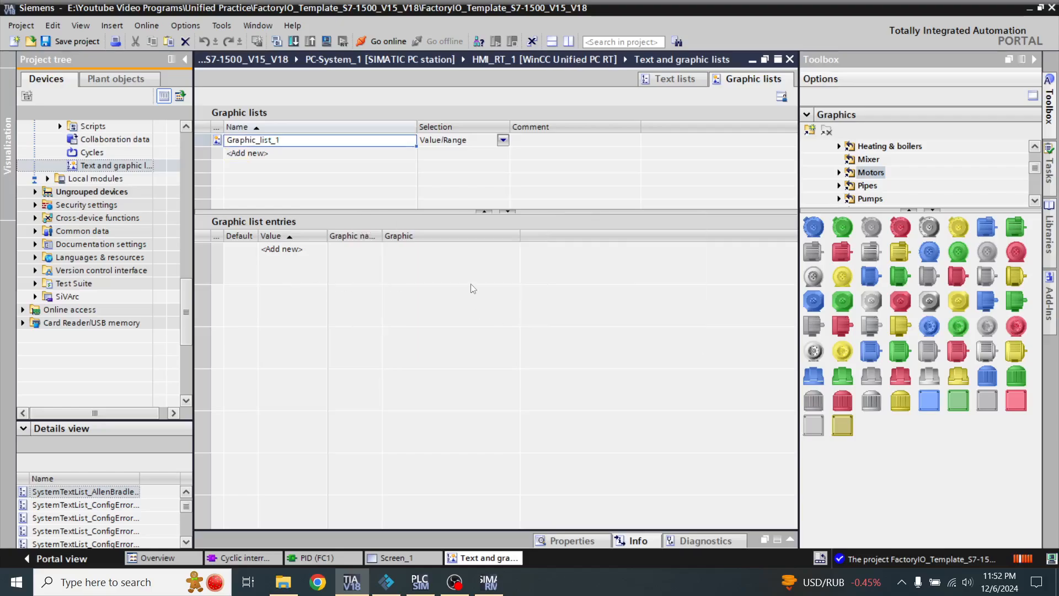
click(299, 270)
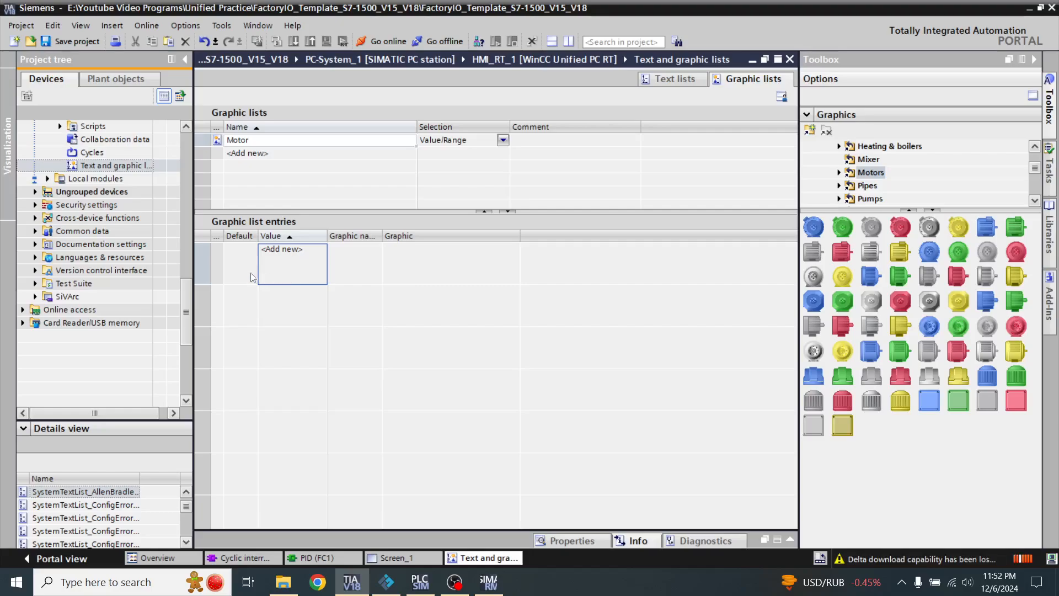
Add the side-view red motor and the matching green motor graphics as two entries of the Motor graphic list.
click(216, 142)
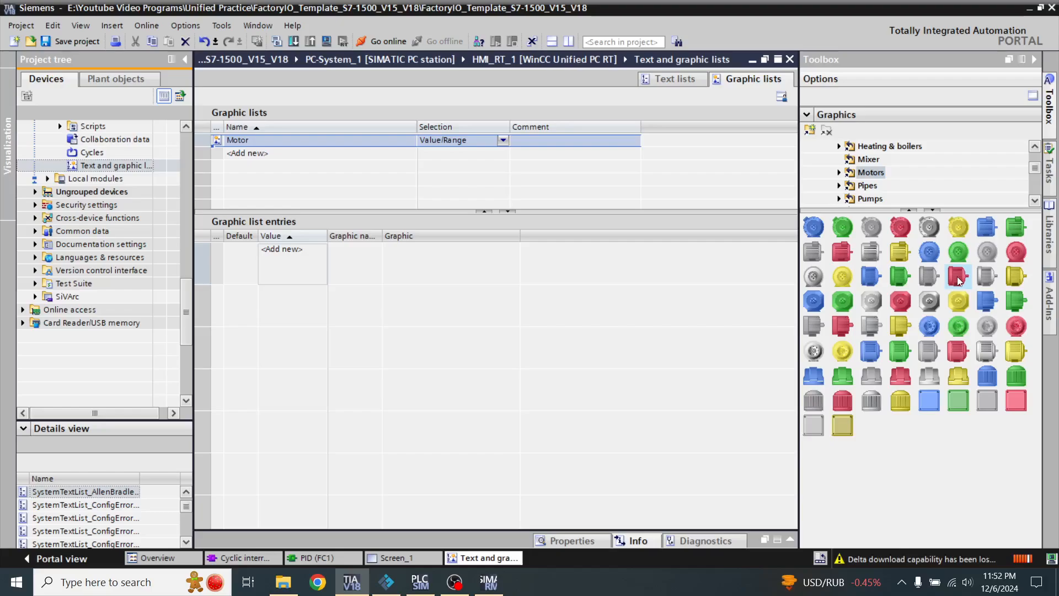
drag(958, 281, 516, 269)
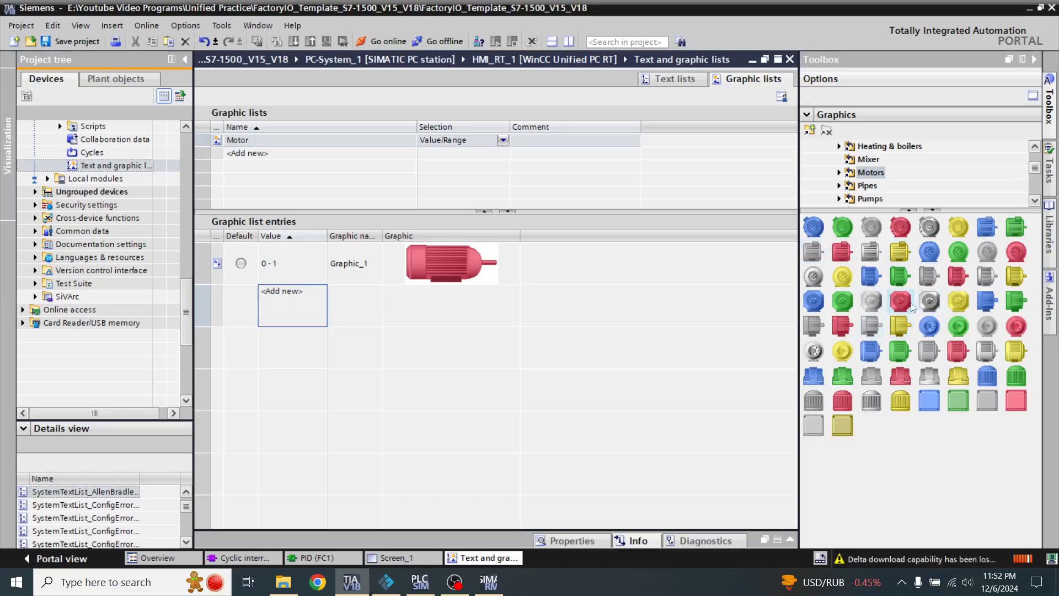
click(1011, 302)
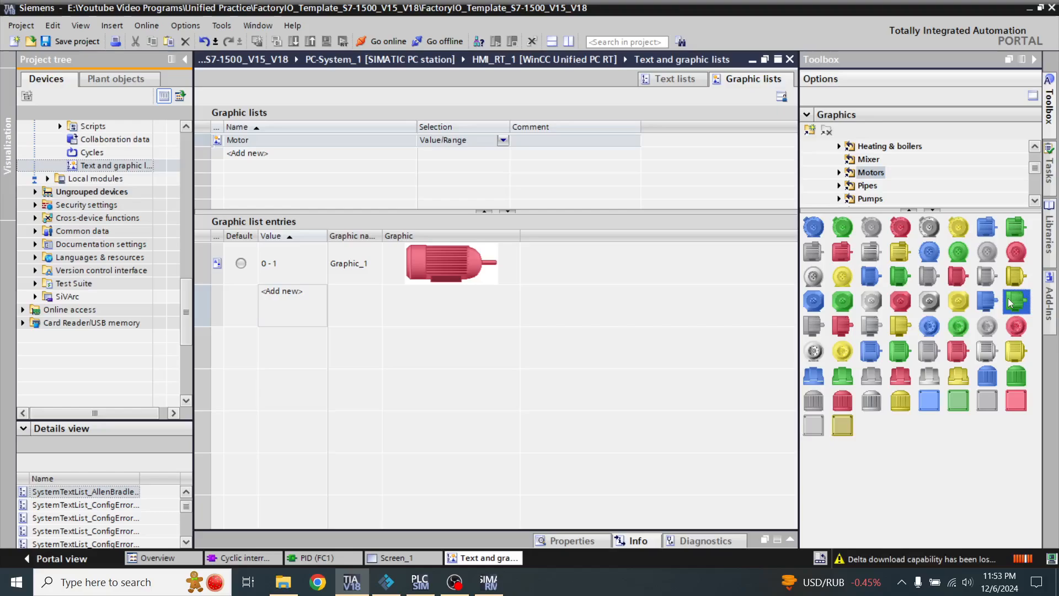
click(910, 280)
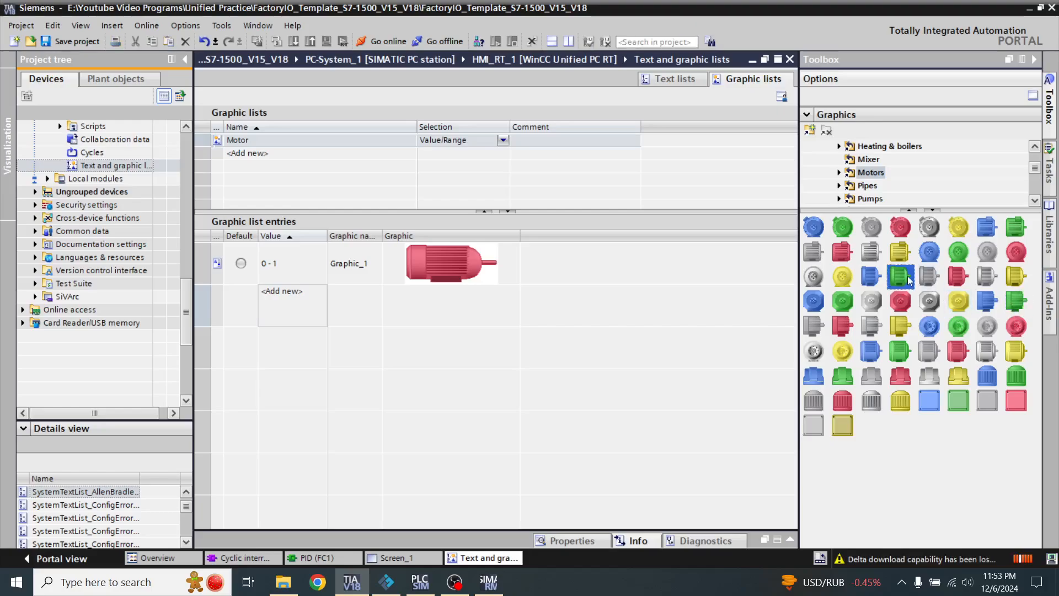
drag(491, 335, 487, 324)
Set the green motor entry's value to 1 and the red motor entry's value to 0.
double_click(298, 302)
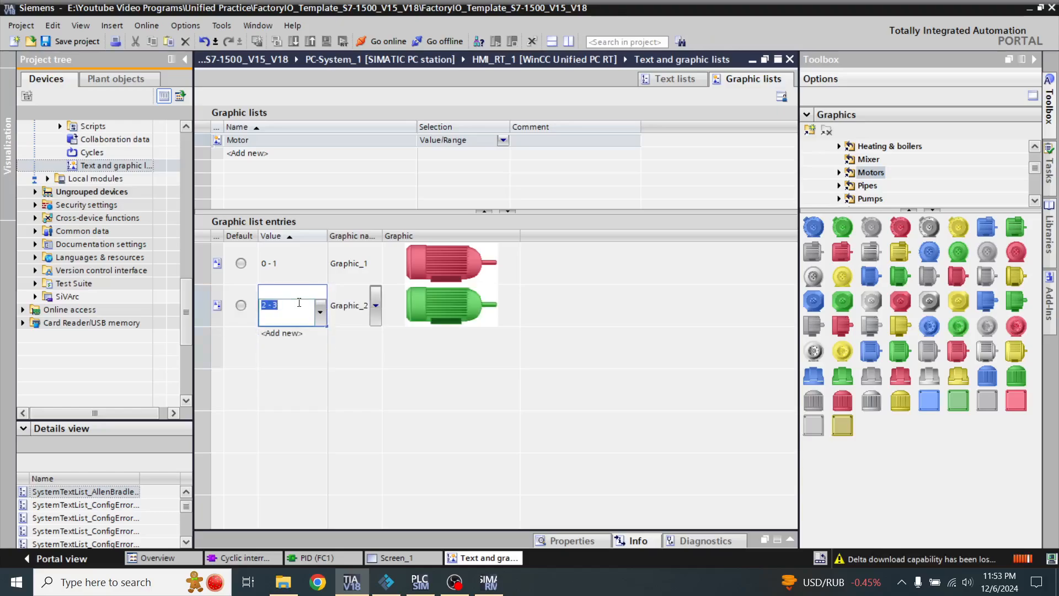
text(1)
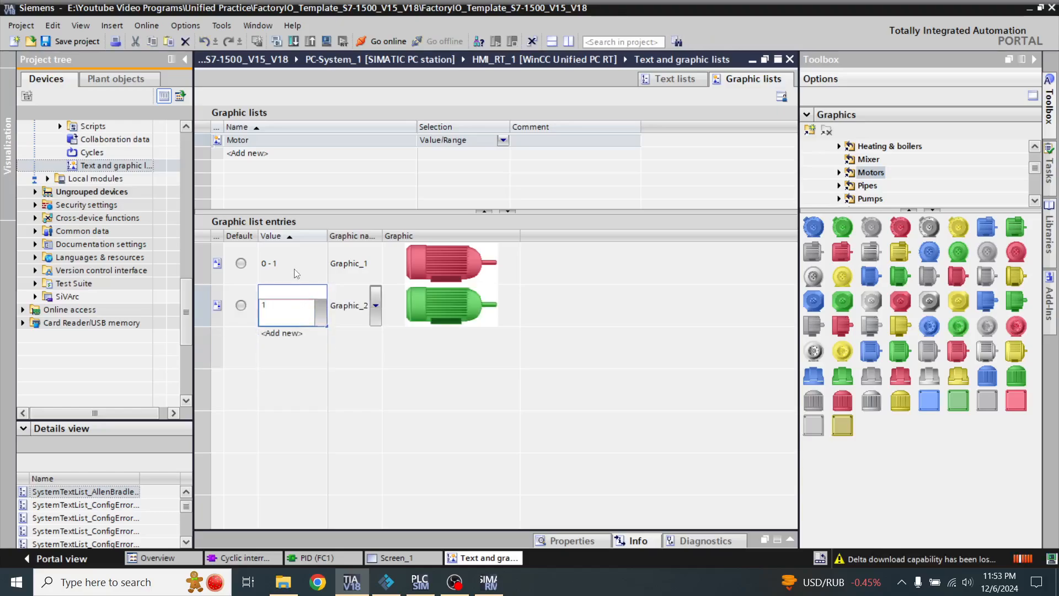
double_click(293, 269)
text(0)
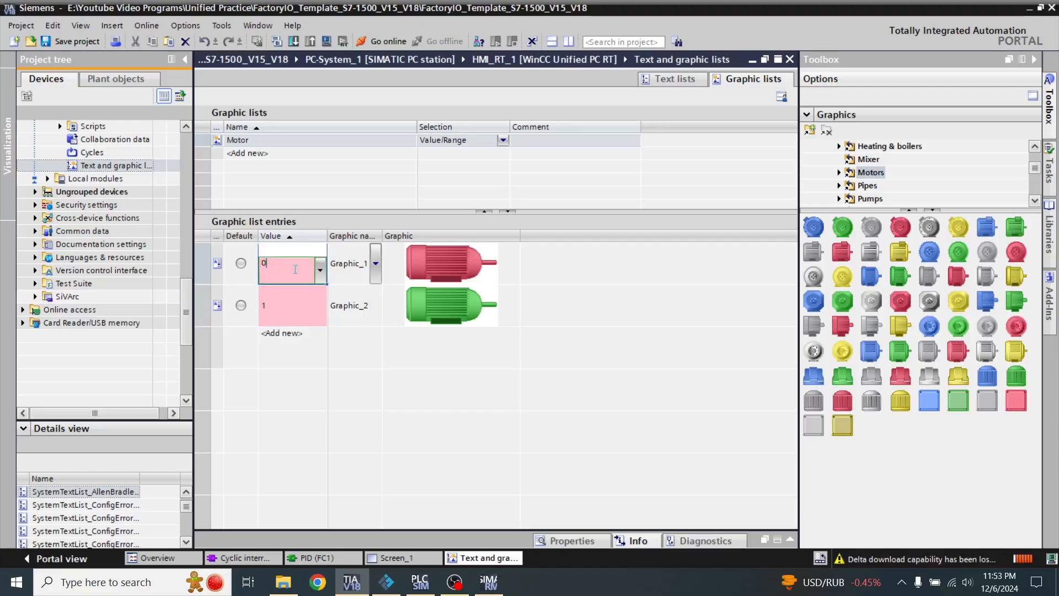
key(Return)
click(309, 365)
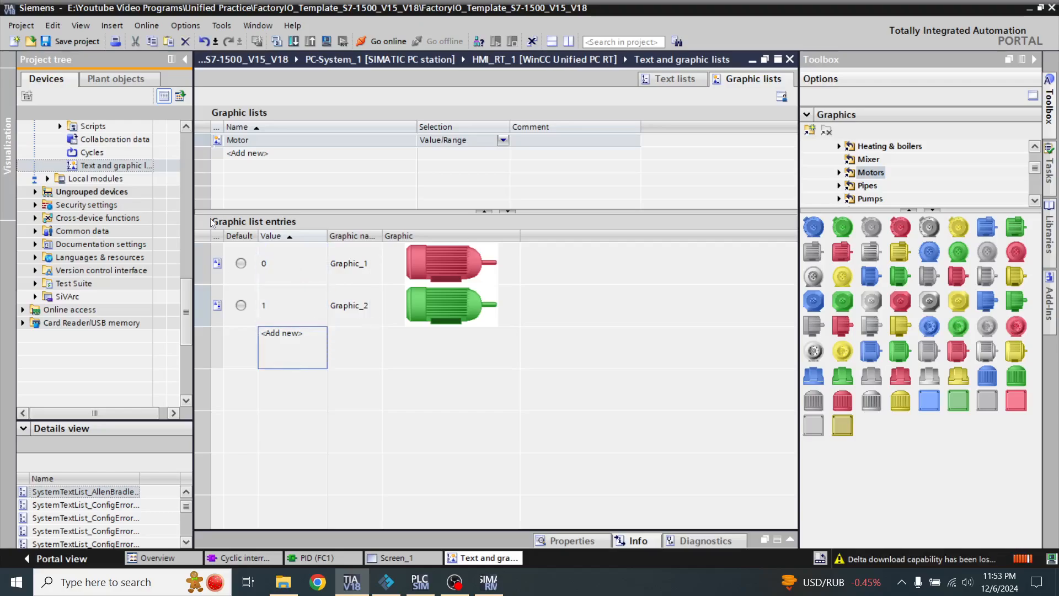
Place the Motor graphic list on Screen_1, above the round gauge.
click(400, 559)
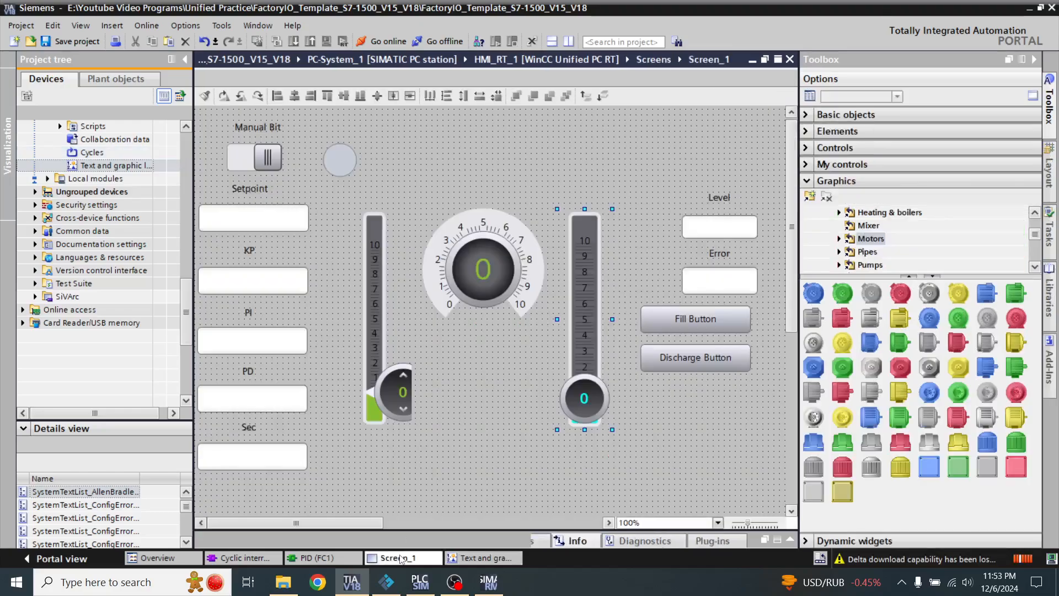
click(123, 167)
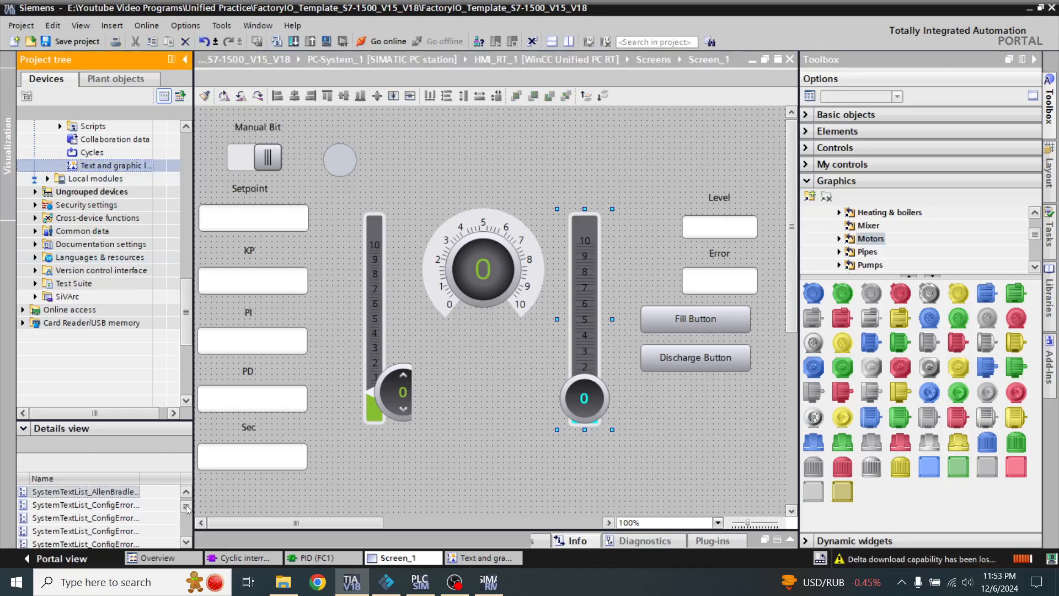
mouse_move(186, 507)
mouse_down()
mouse_move(188, 522)
mouse_move(188, 497)
mouse_up()
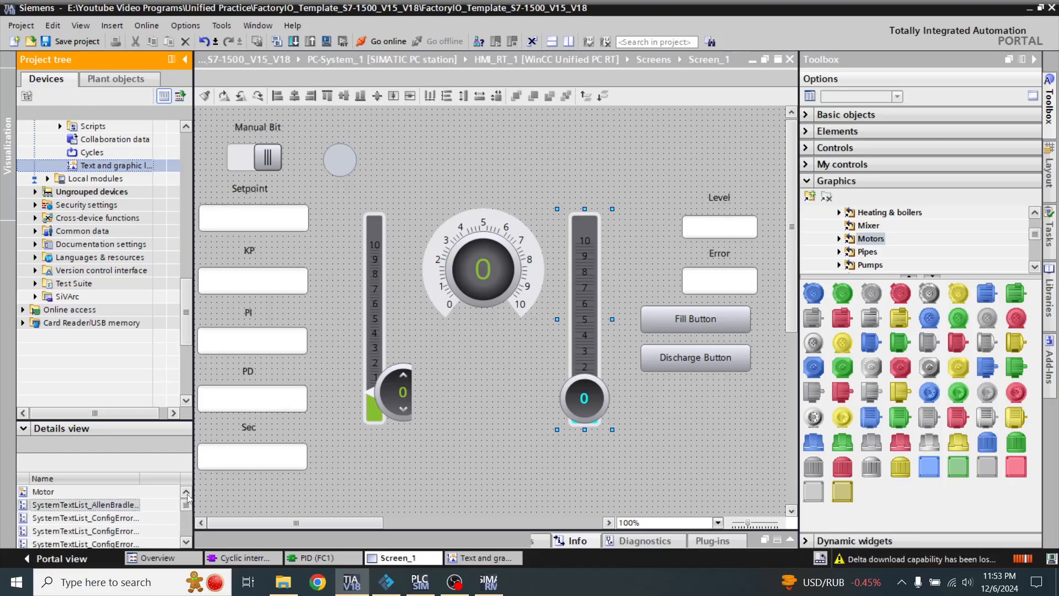
click(54, 493)
drag(45, 494, 454, 154)
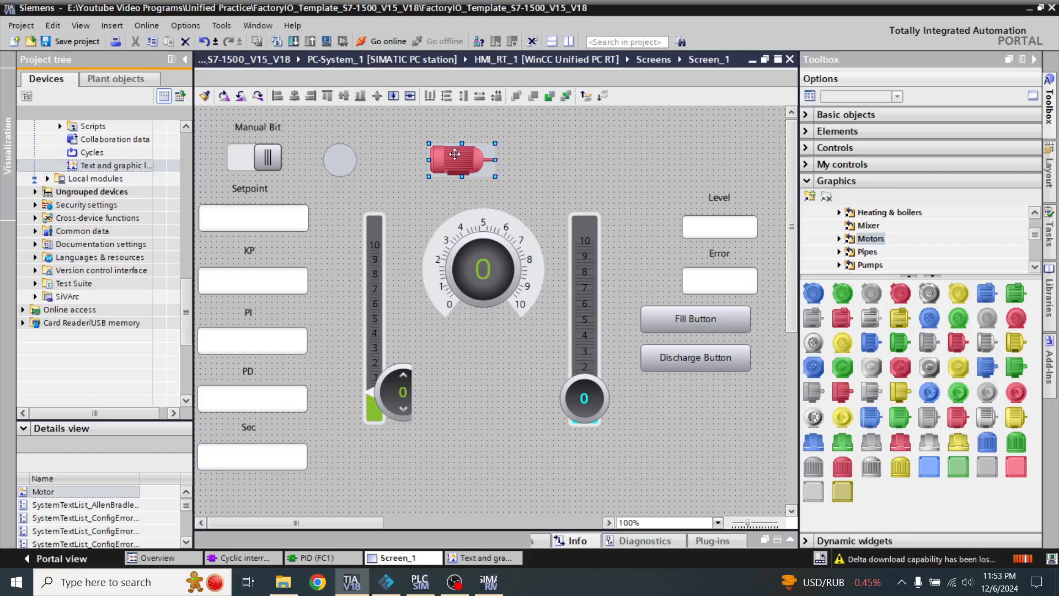
Assign the Manualbit tag from HMI_RT_1's default tag table to the motor graphic view's Motor resource list dynamization.
click(791, 541)
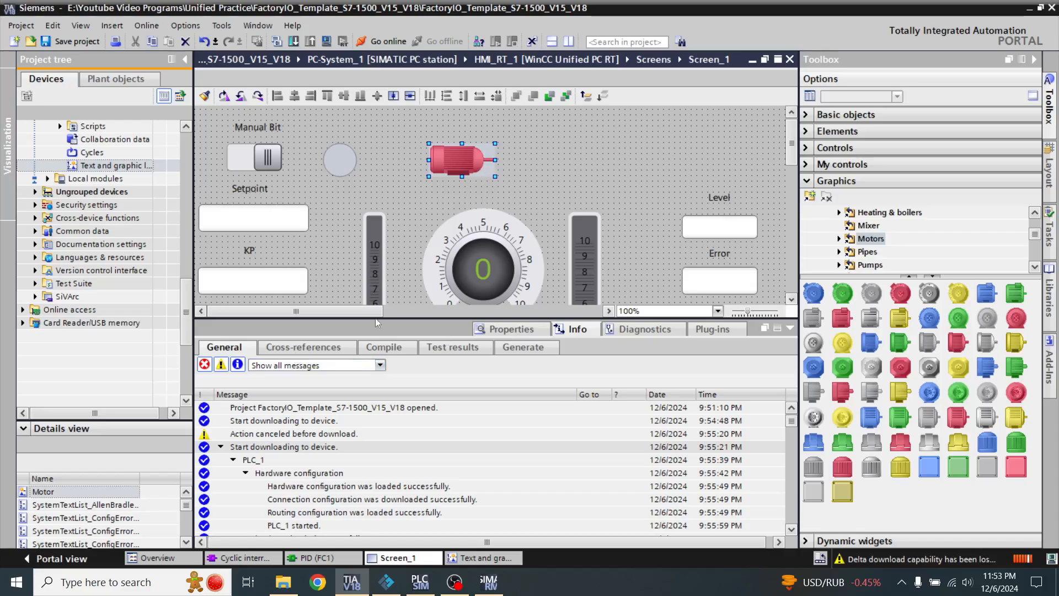
click(501, 330)
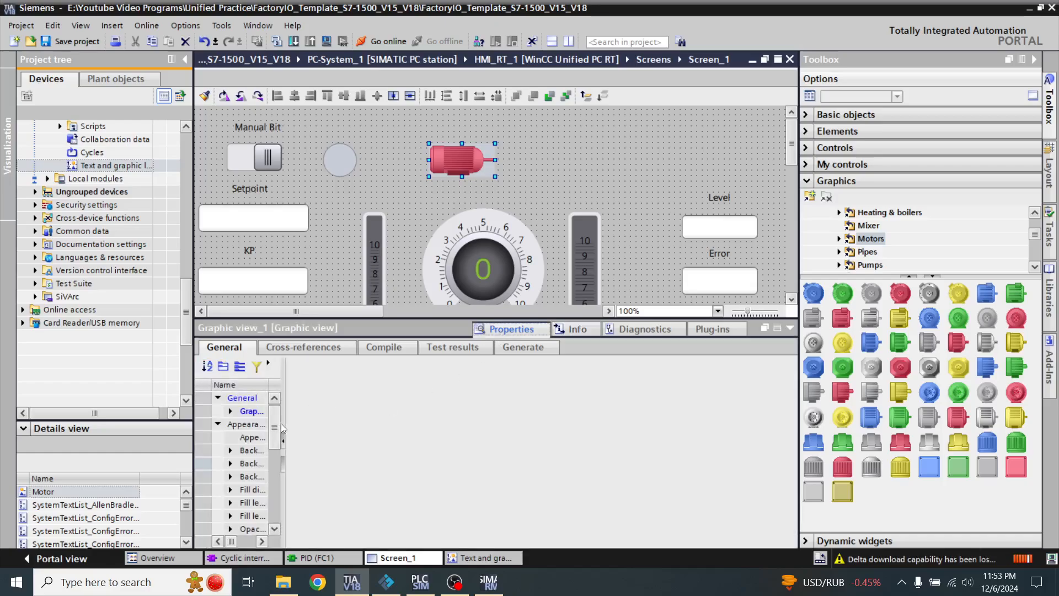
drag(280, 422, 487, 406)
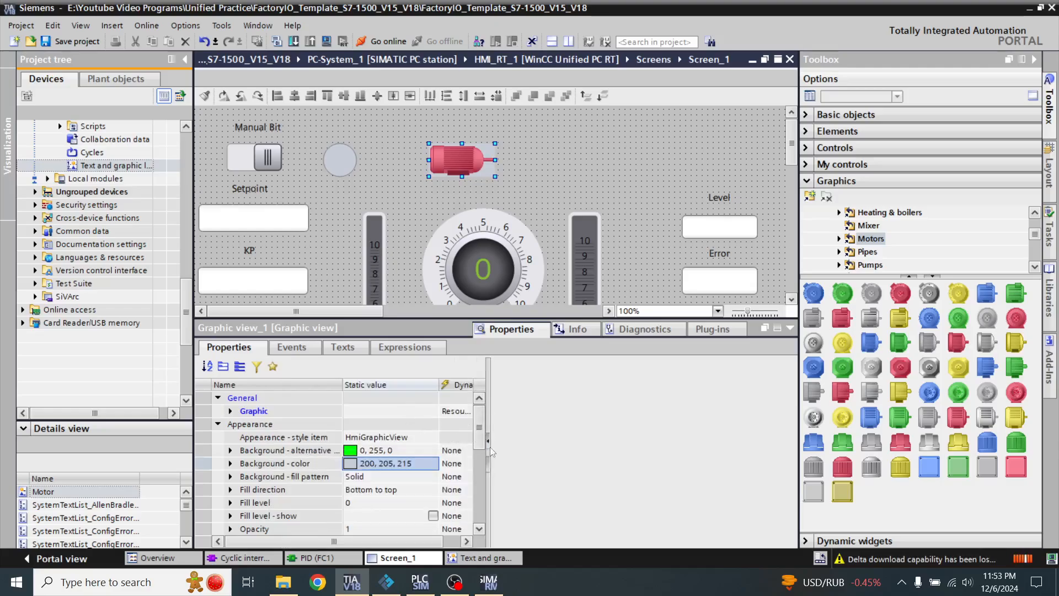
click(231, 411)
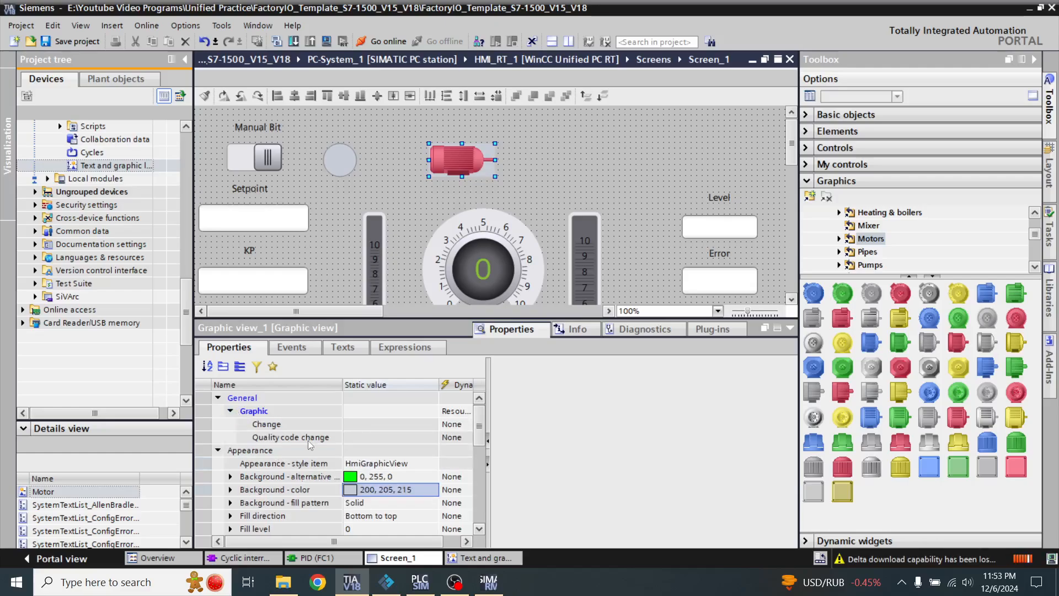
click(418, 410)
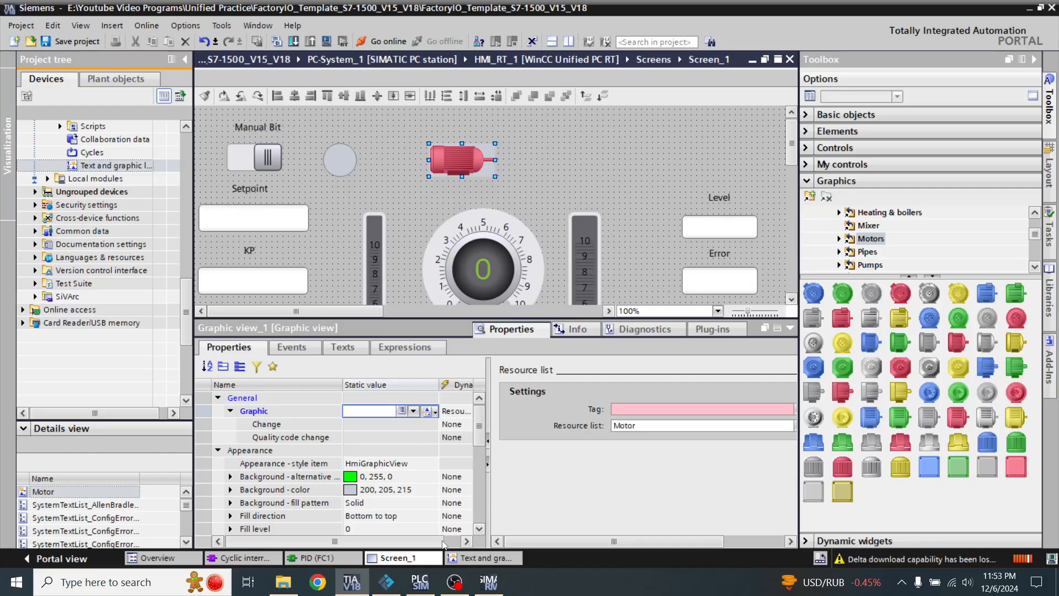
click(443, 544)
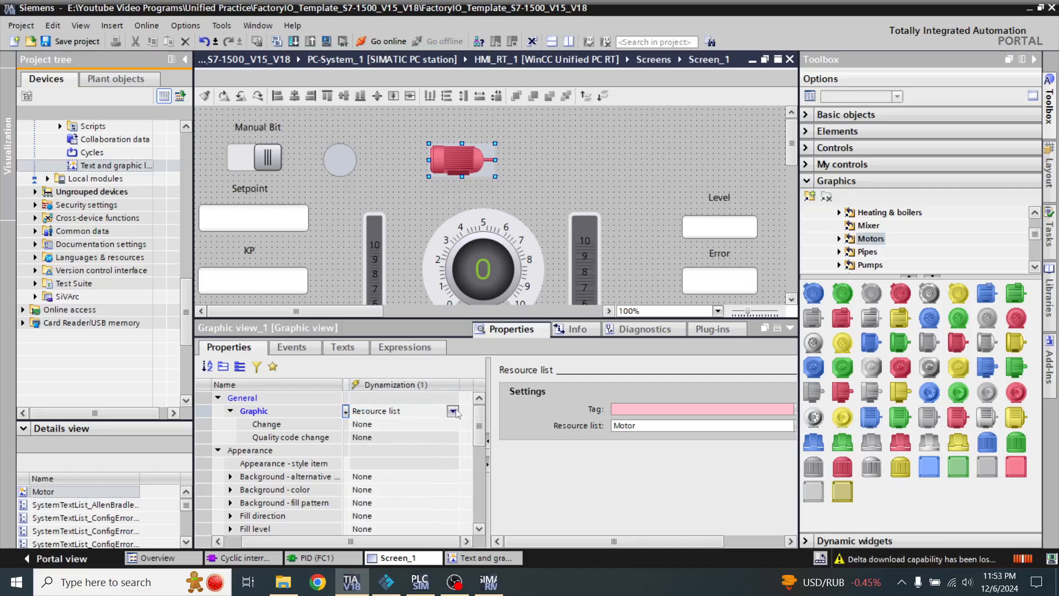
click(669, 410)
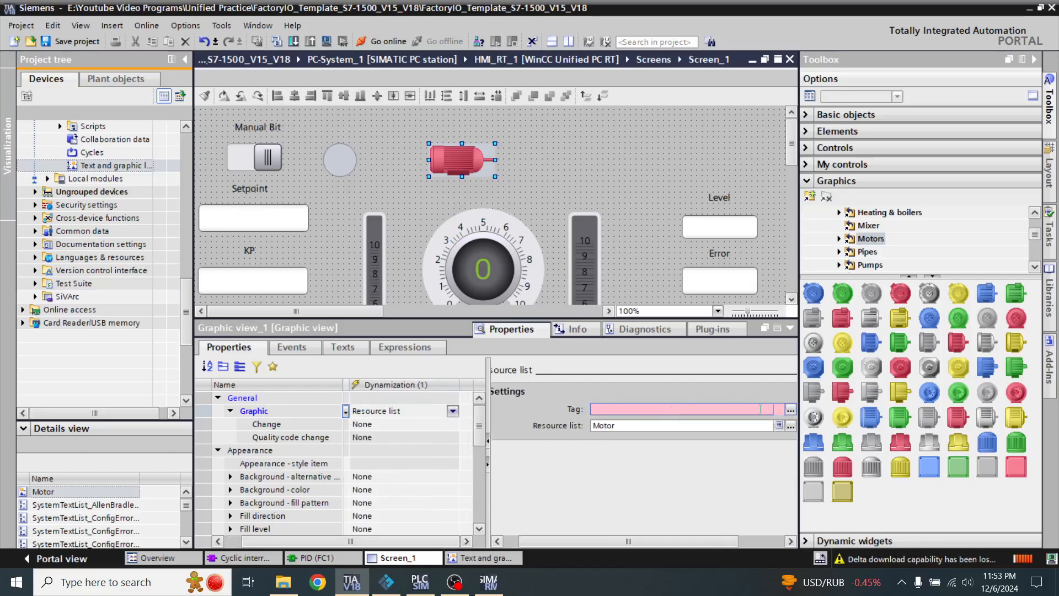
click(792, 412)
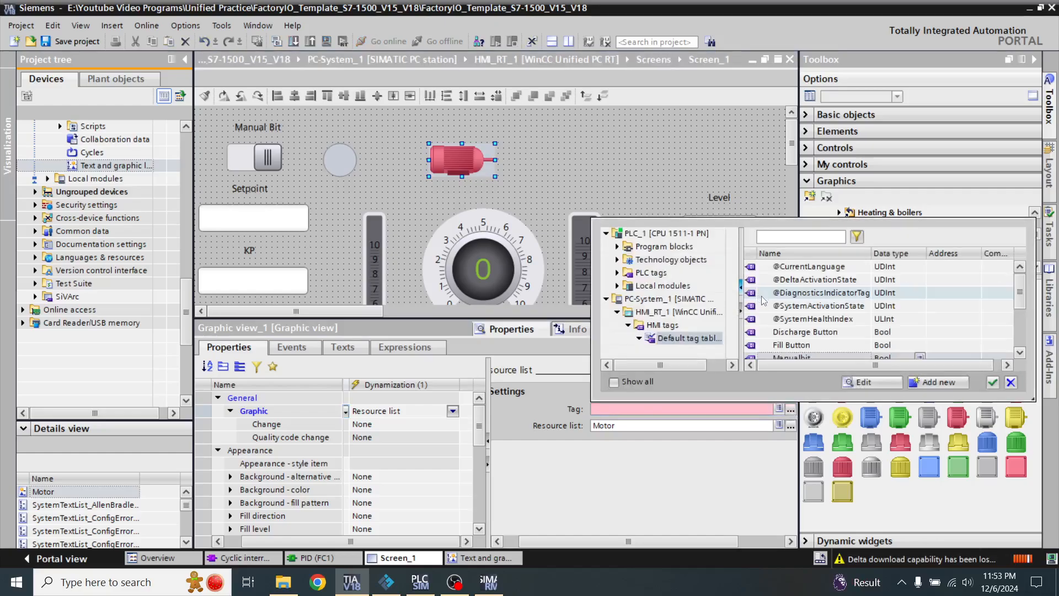
double_click(835, 358)
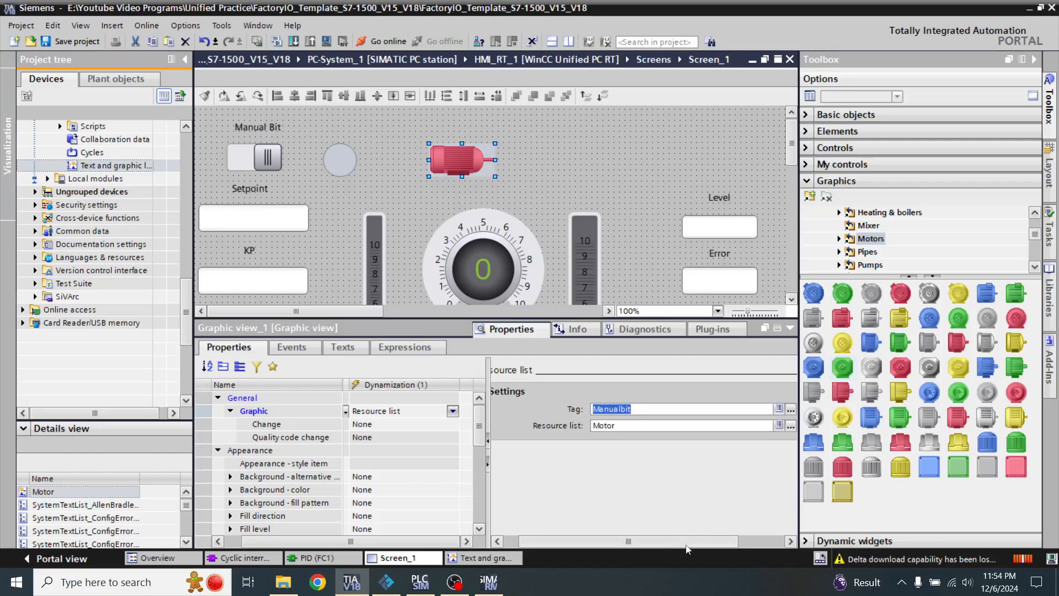
drag(687, 545, 625, 545)
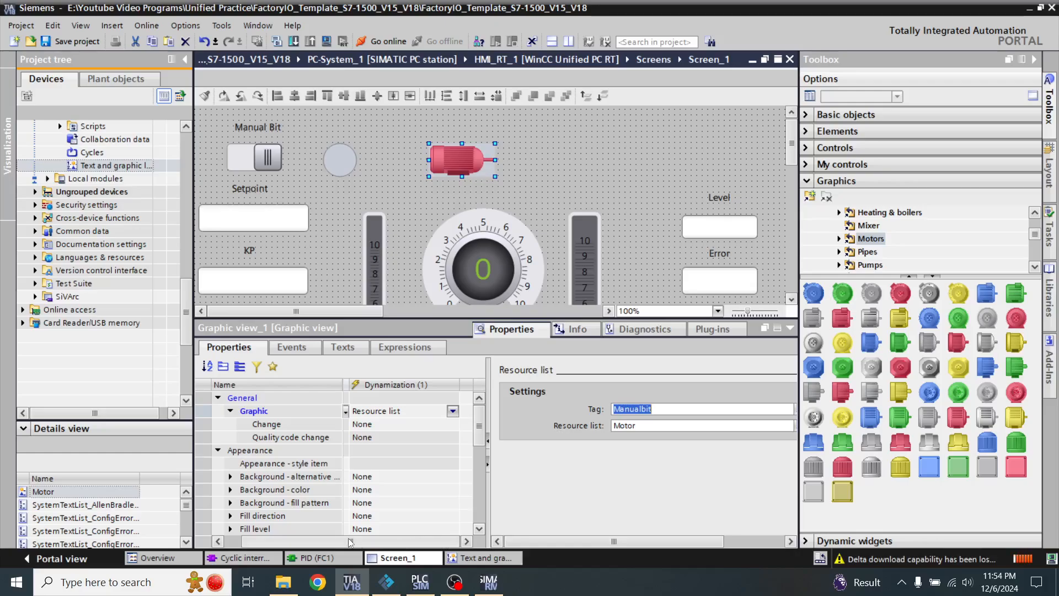
Examine the motor graphic view's static graphic choices and its General, Appearance and Format property groups.
click(321, 544)
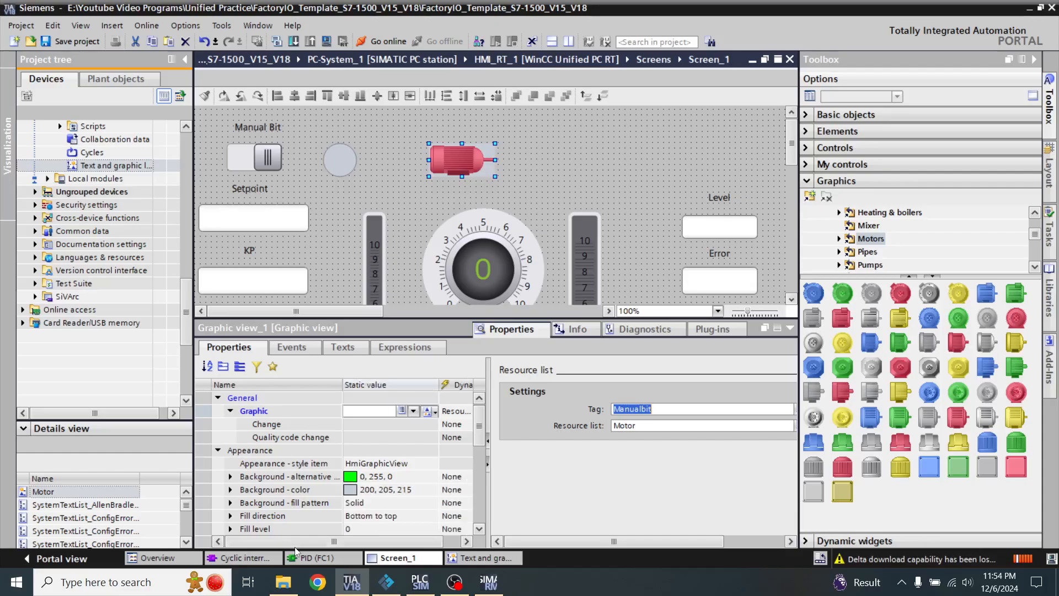
click(415, 412)
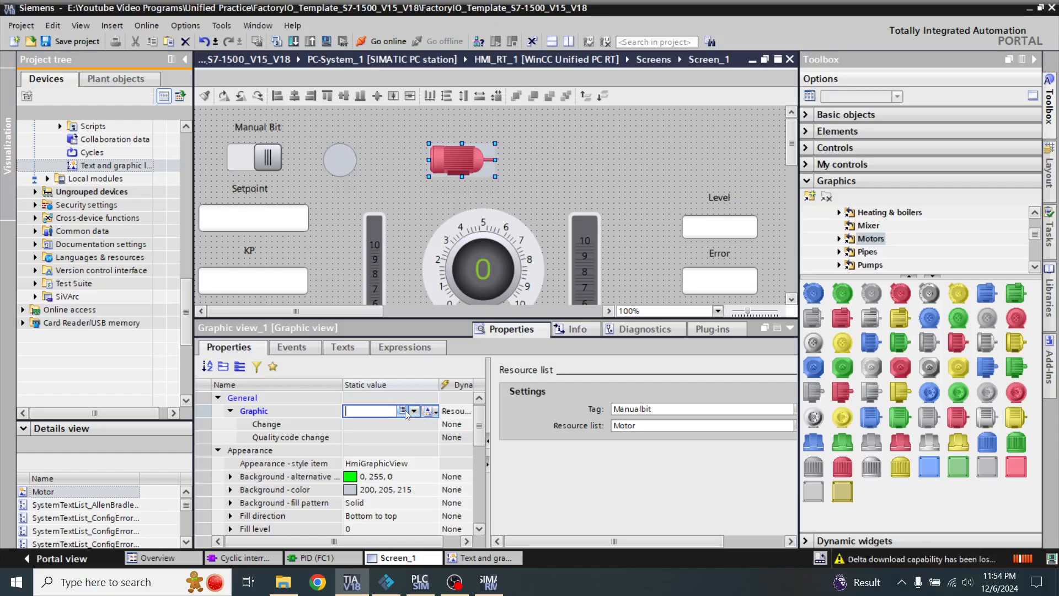
click(414, 412)
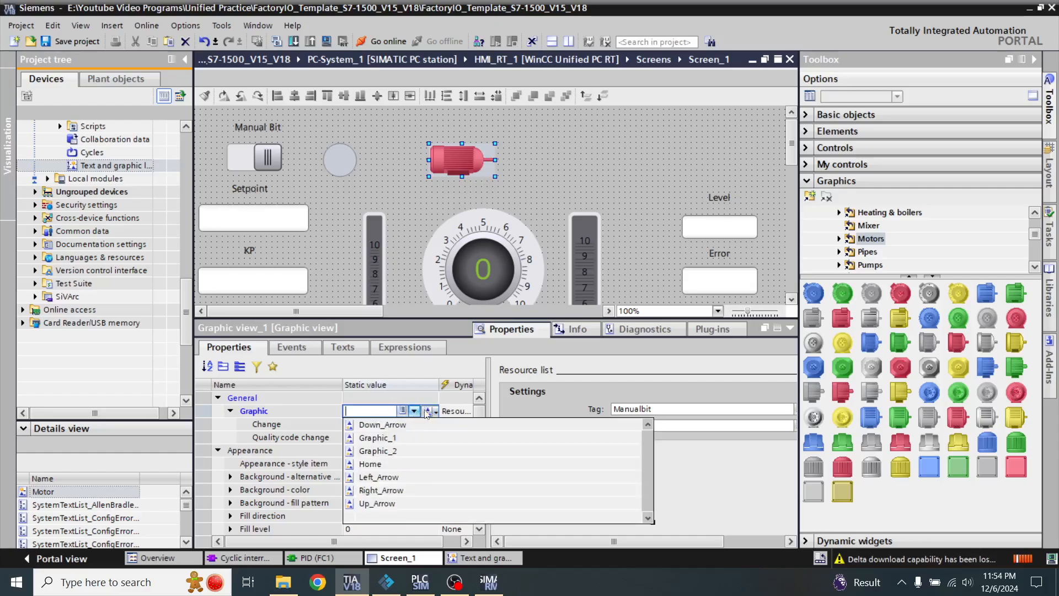
click(428, 412)
click(429, 411)
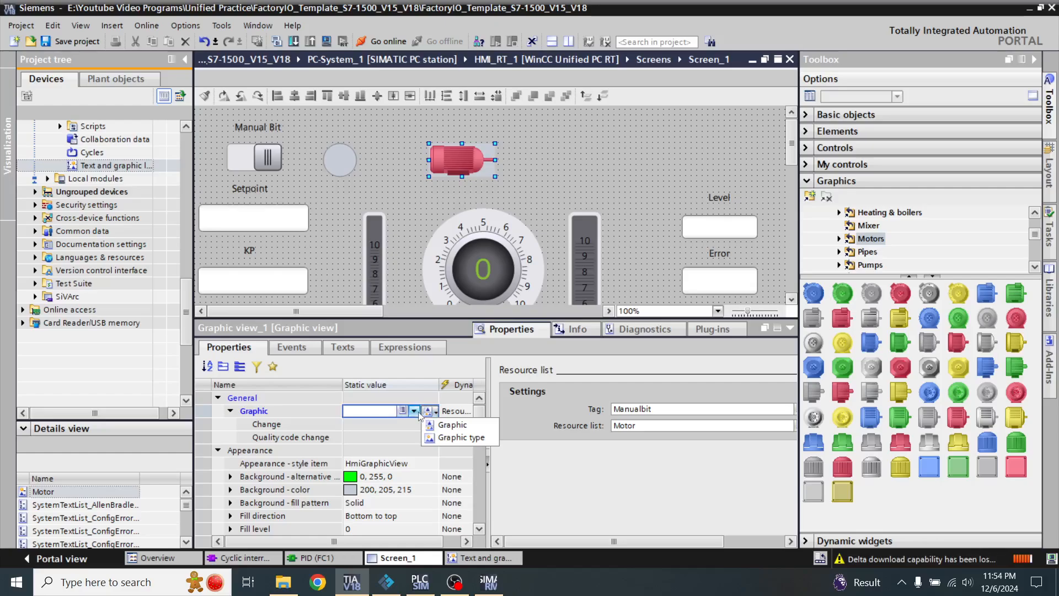
click(415, 412)
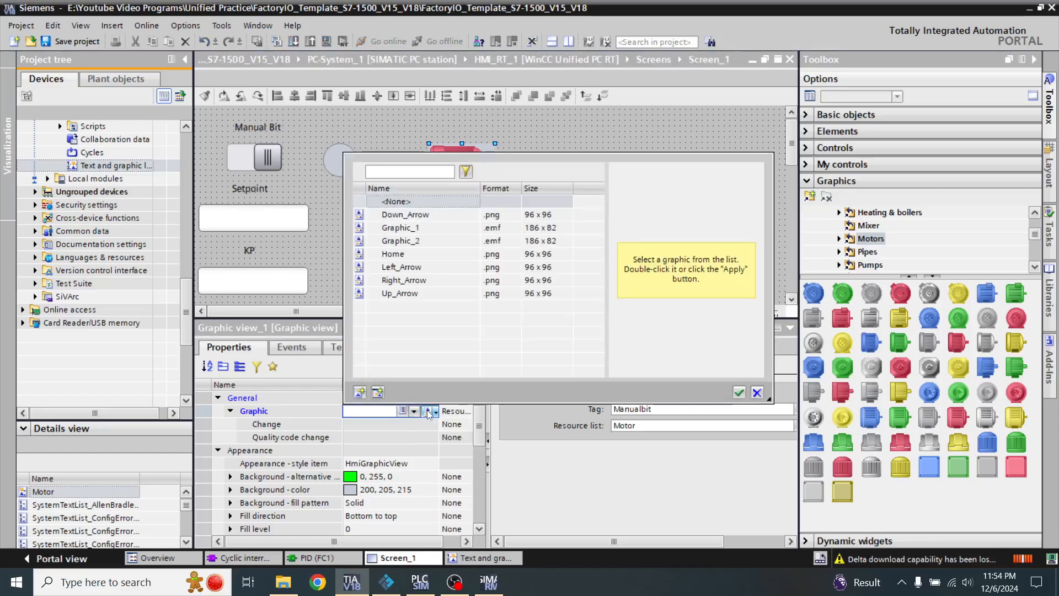
click(436, 412)
click(436, 412)
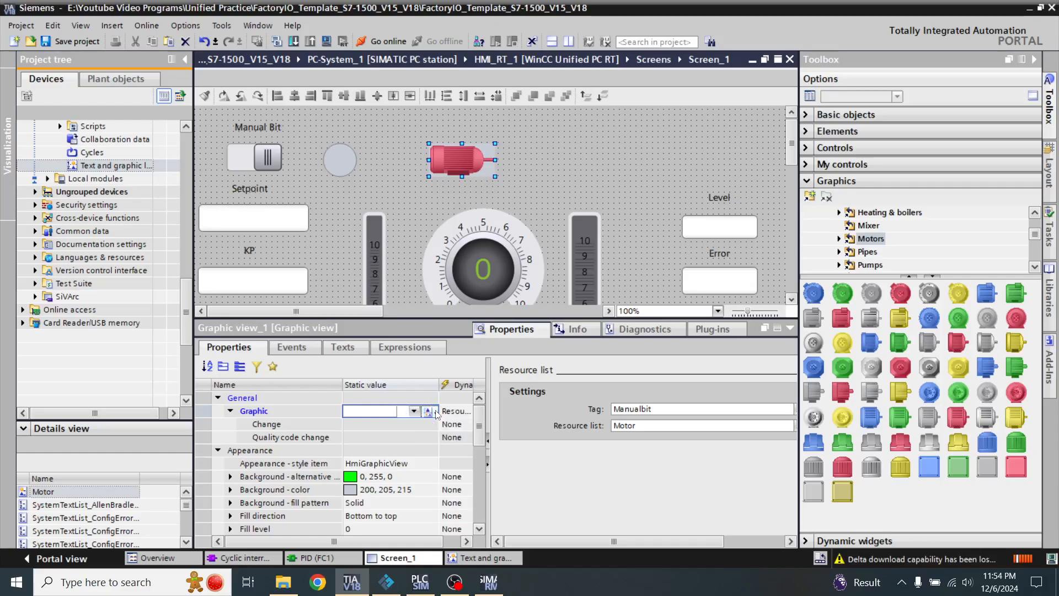
click(371, 423)
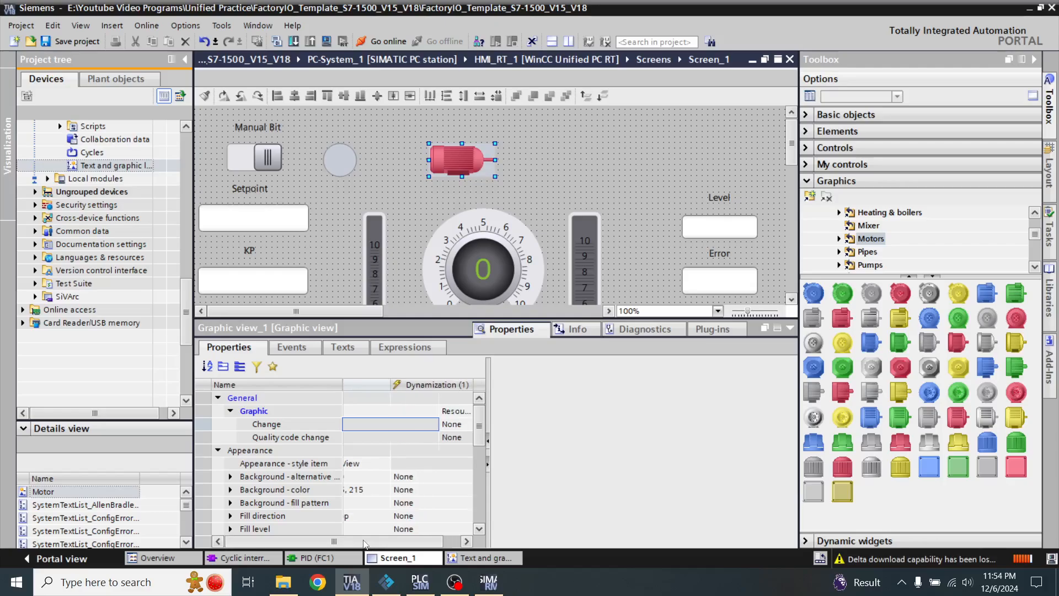
click(232, 410)
click(218, 398)
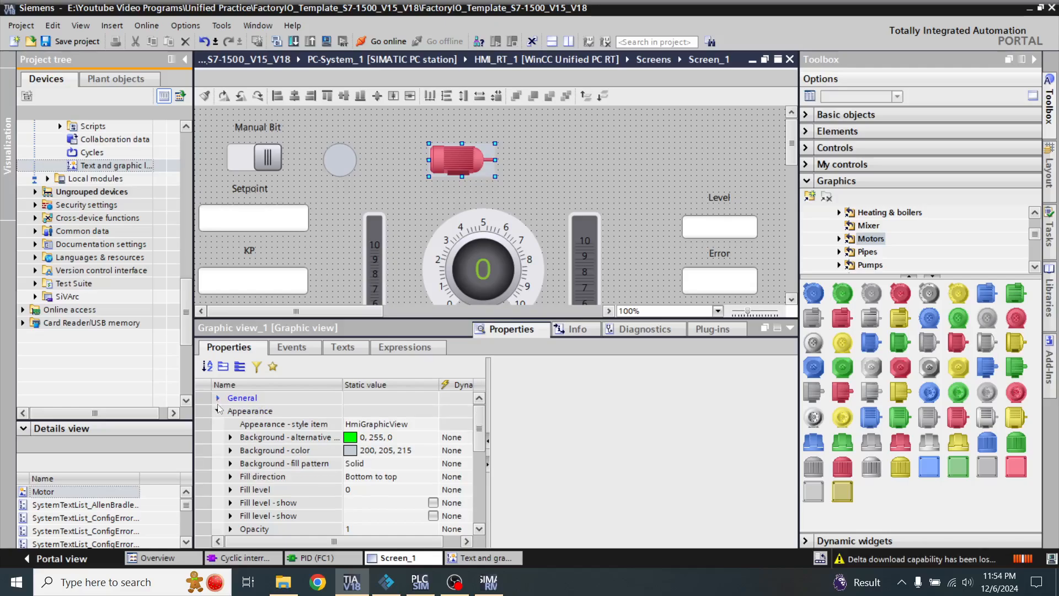
click(219, 411)
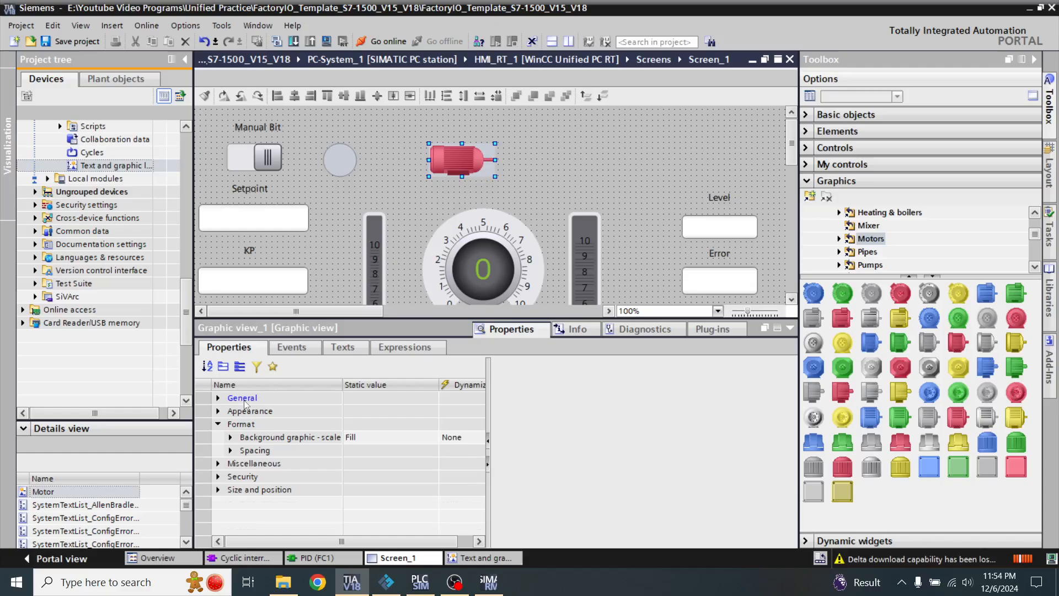
click(218, 399)
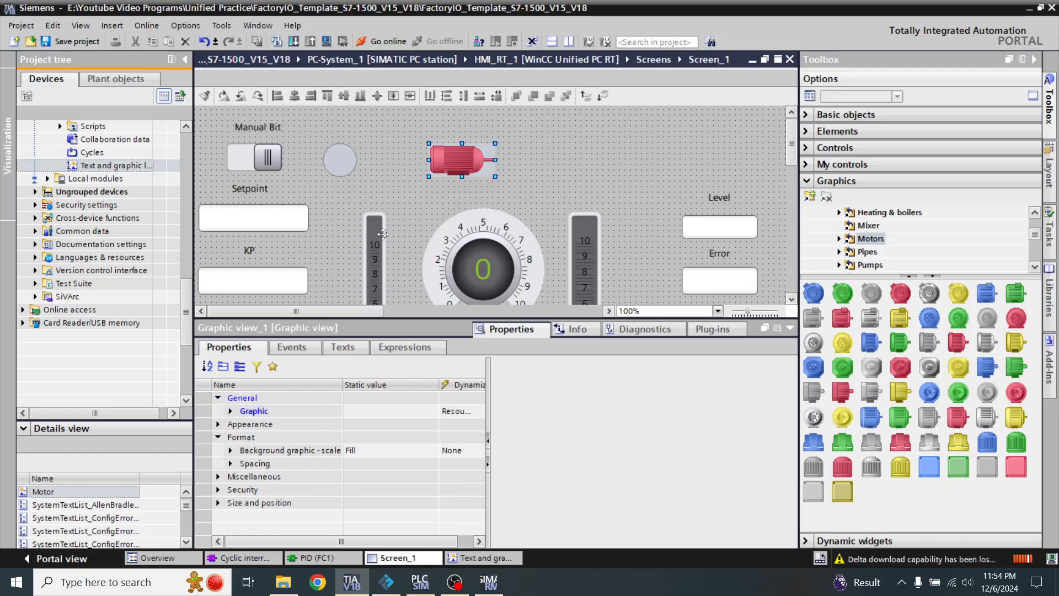
click(388, 188)
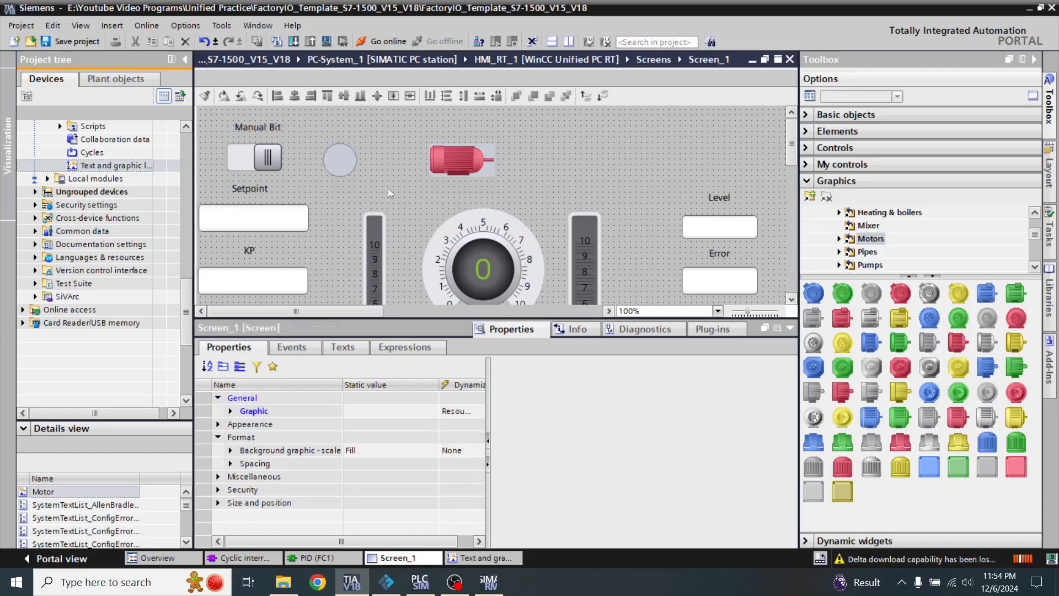
Compile HMI_RT_1 and load it in simulation mode with a full download that starts the runtime.
click(276, 42)
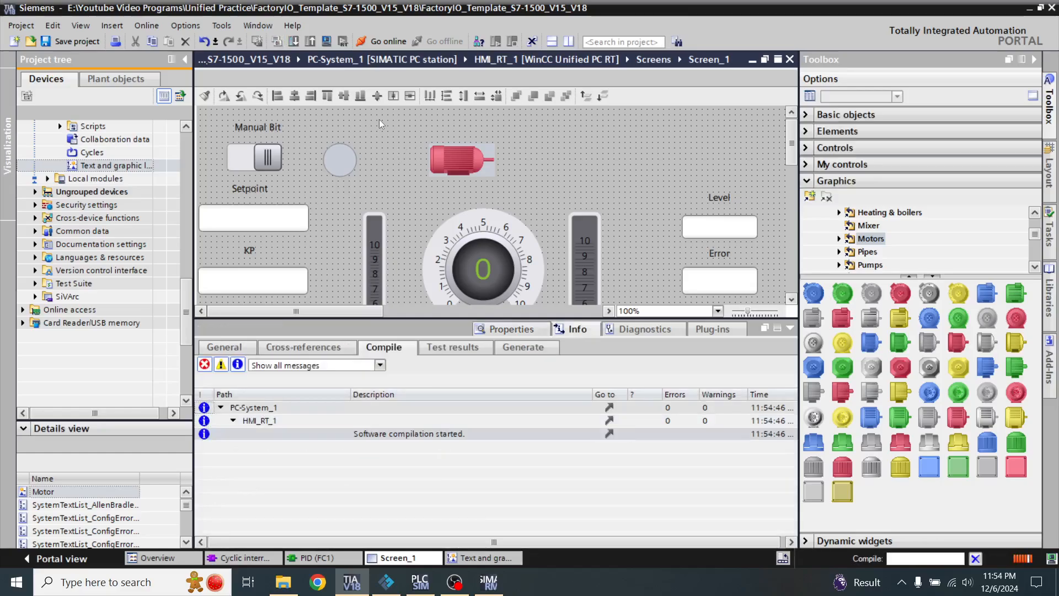
click(498, 586)
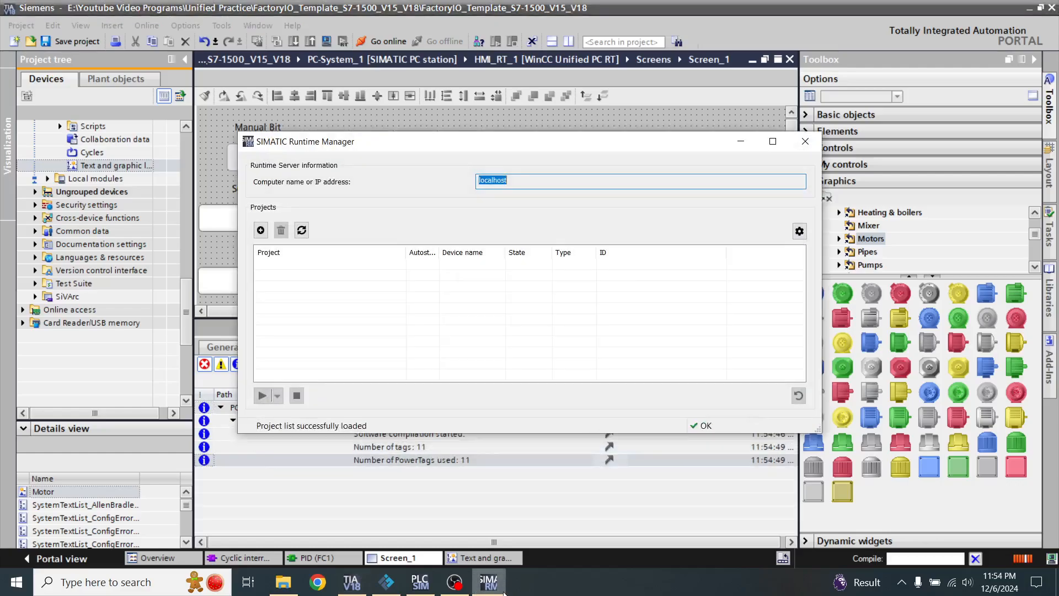
click(498, 586)
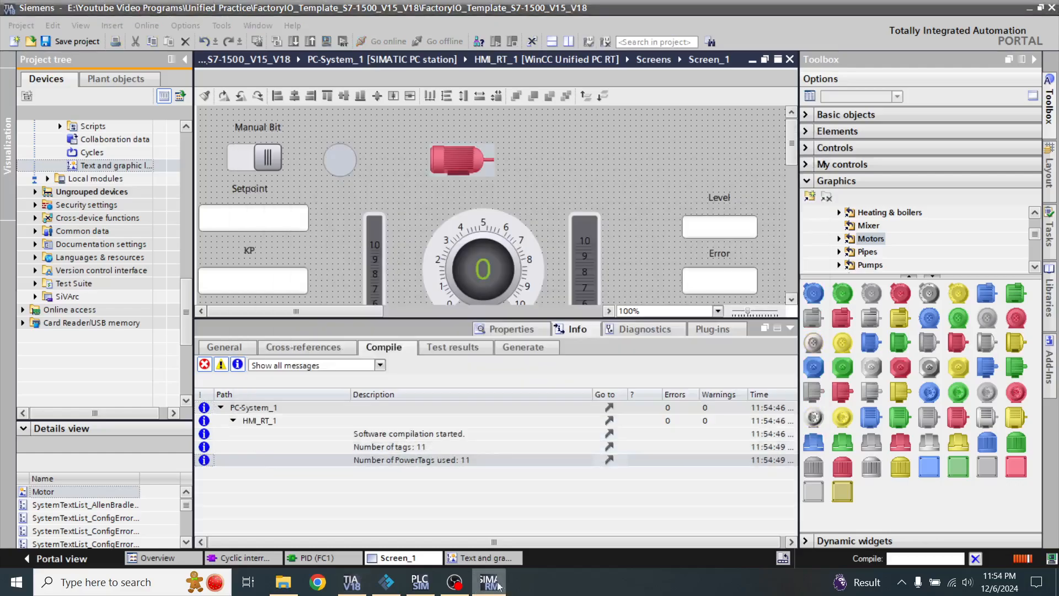
click(327, 42)
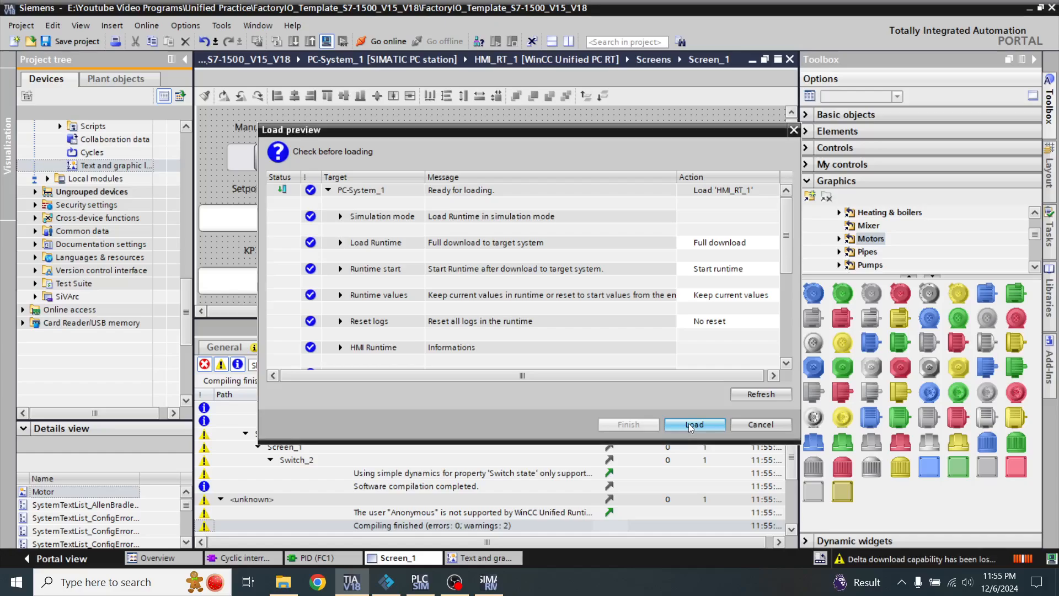
click(690, 425)
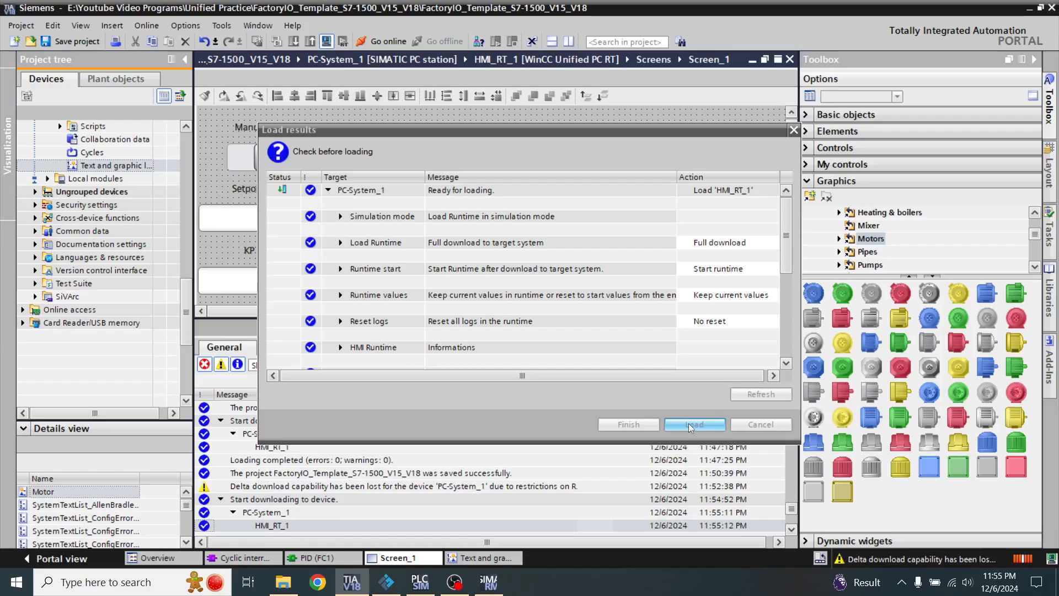
click(691, 425)
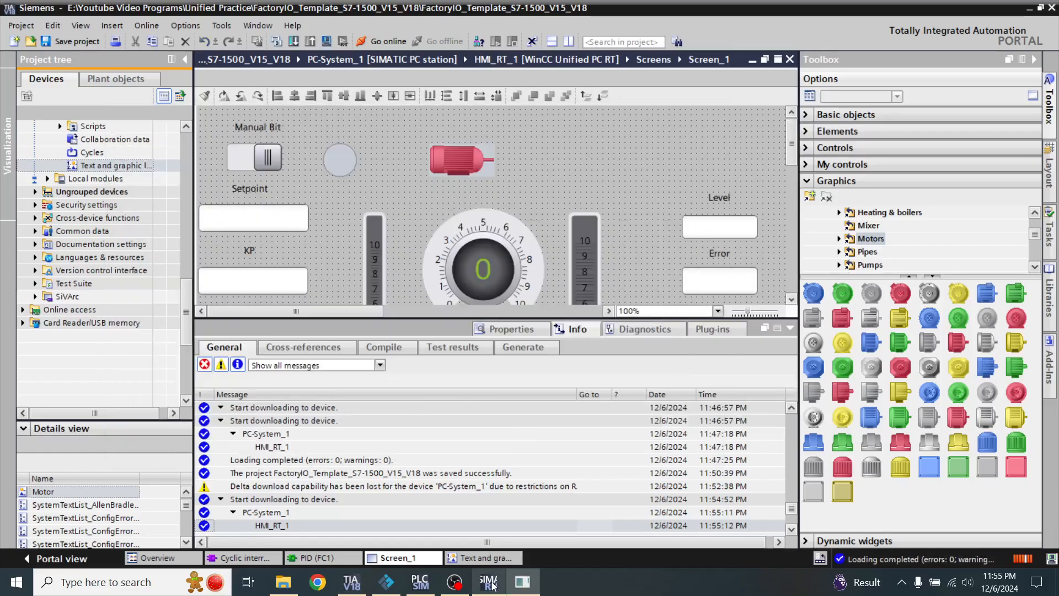
Refresh the project list in SIMATIC Runtime Manager and open the WinCC Unified RT page in Chrome.
click(491, 584)
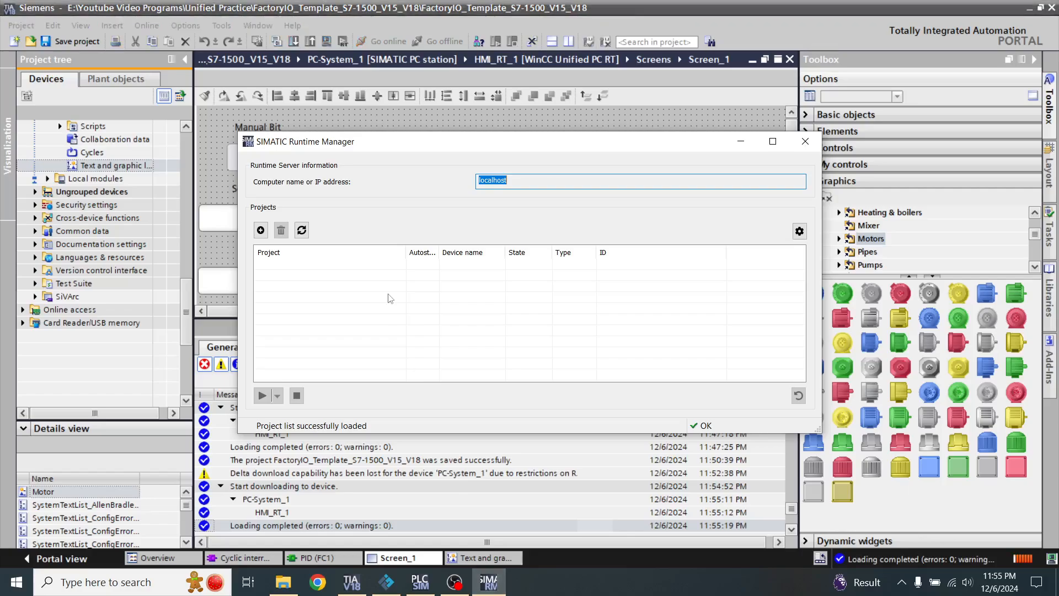
click(302, 231)
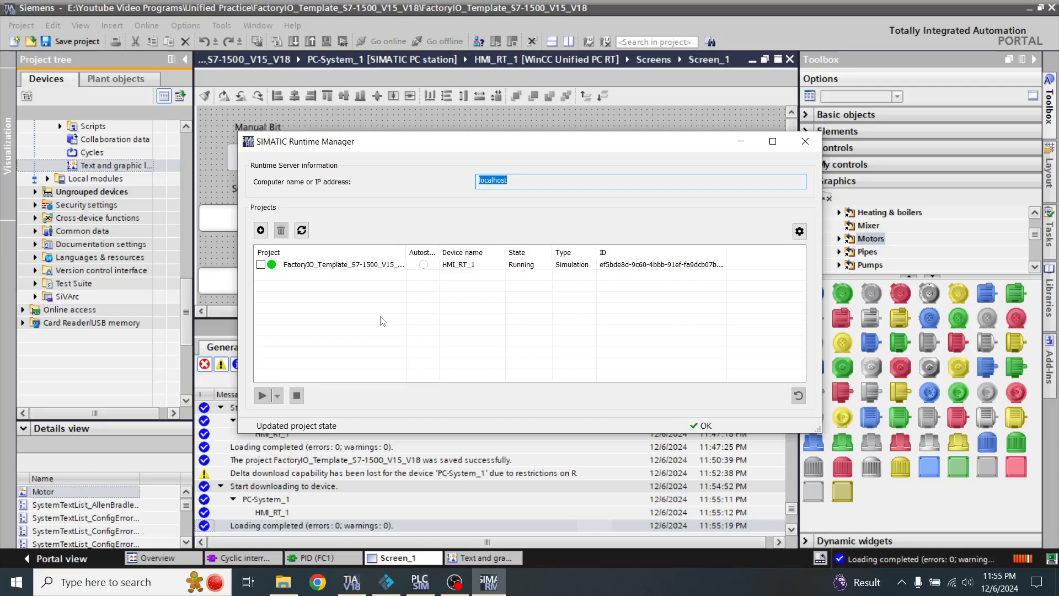
click(316, 590)
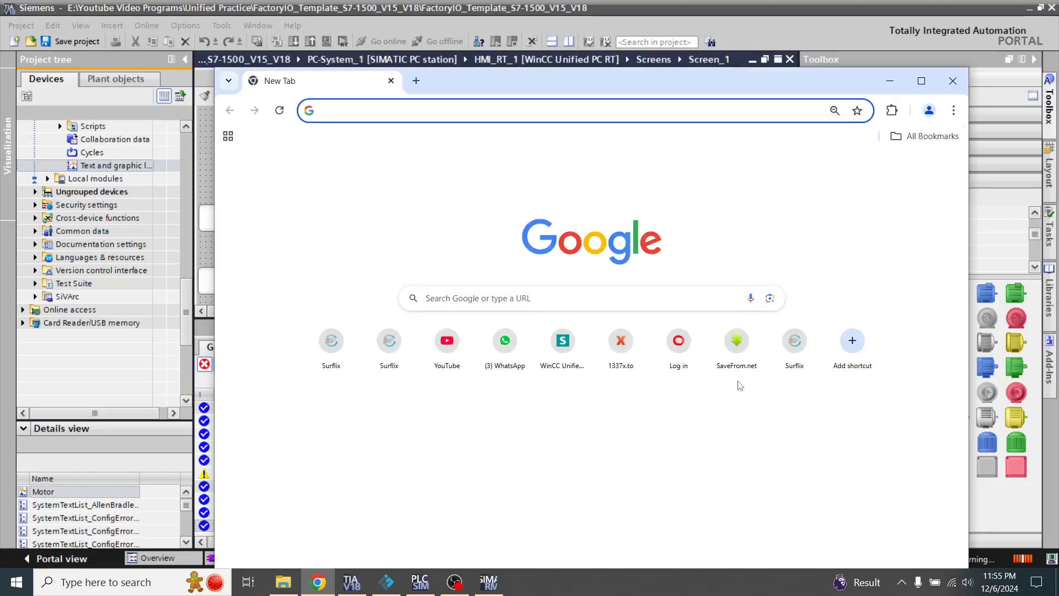
click(549, 362)
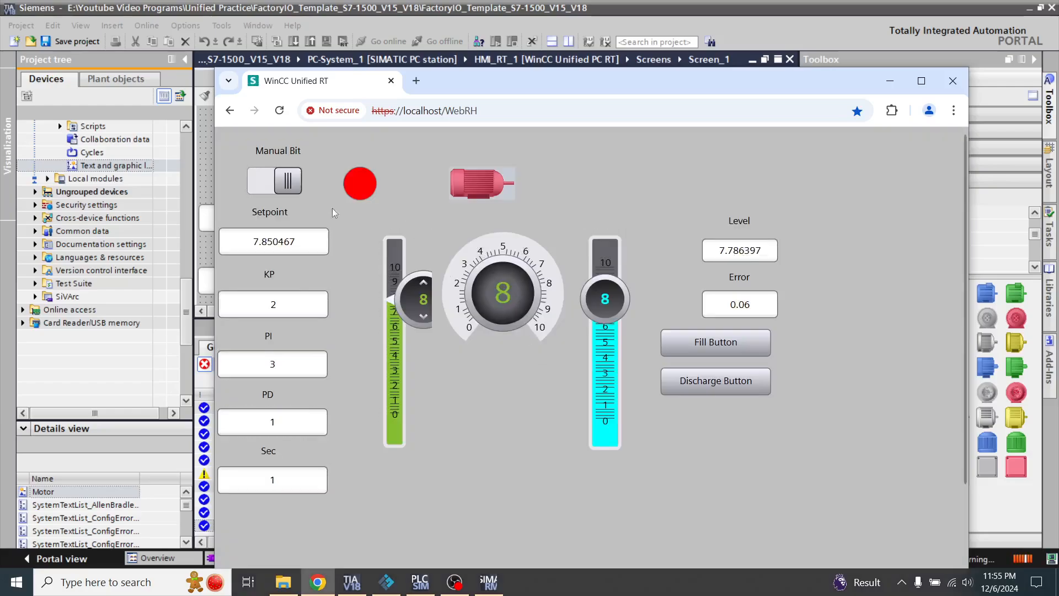
Toggle the Manual Bit switch on and off repeatedly to test the motor graphic, leaving the switch on.
click(293, 189)
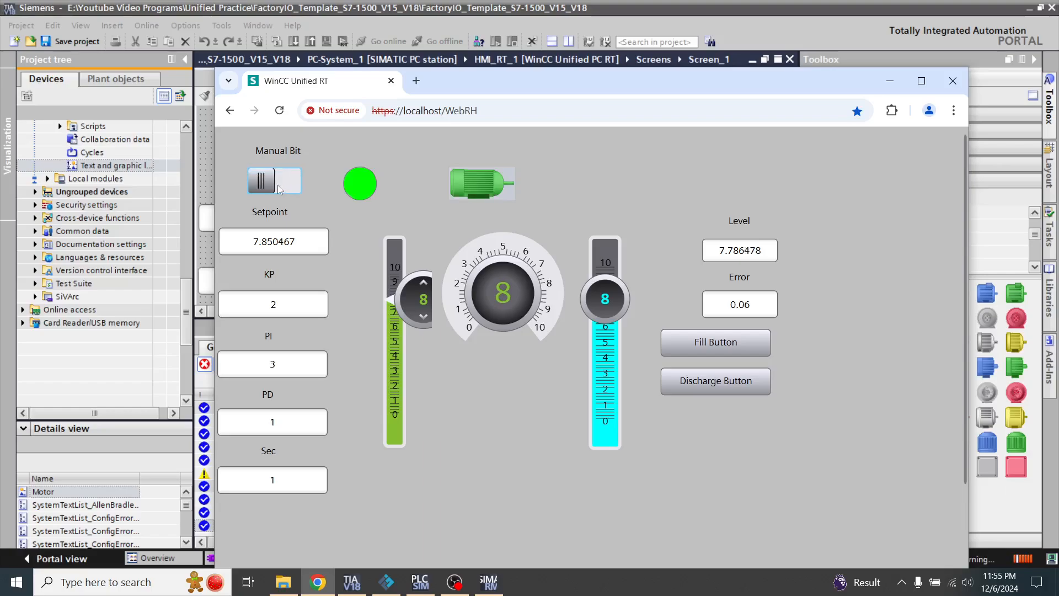
click(279, 189)
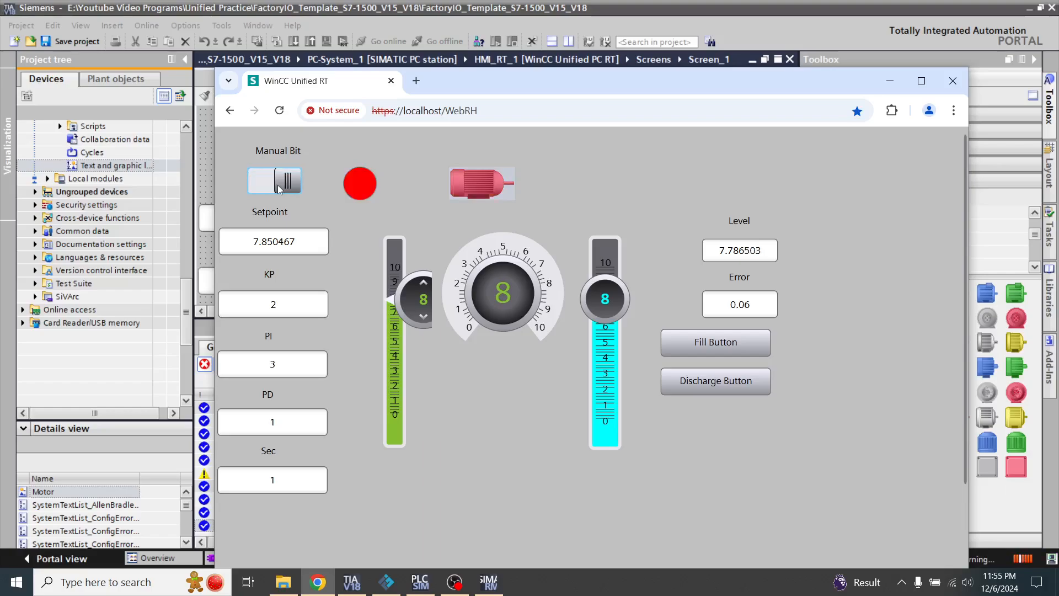
click(280, 189)
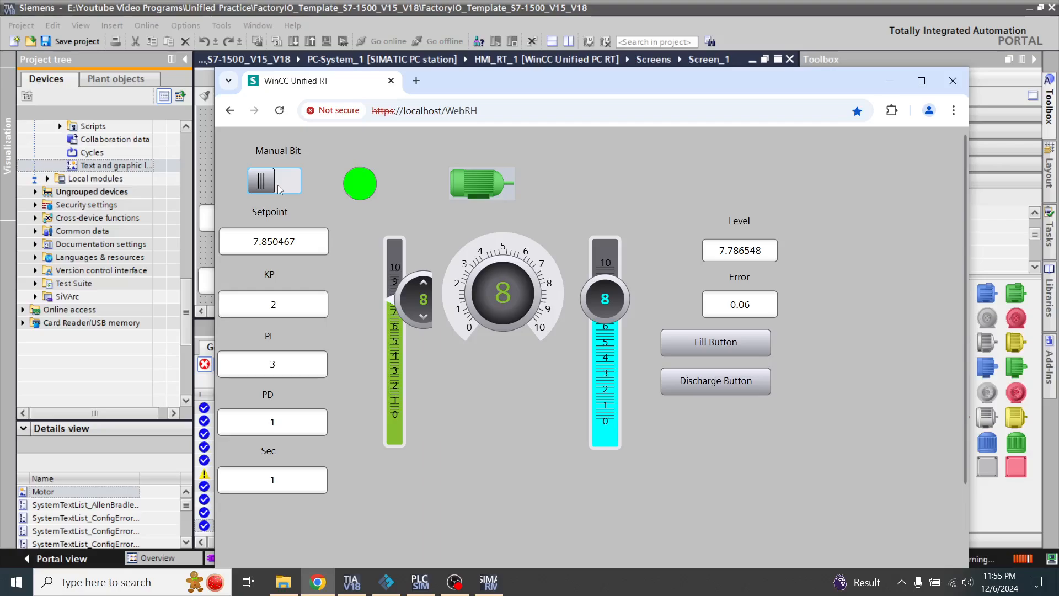
click(279, 189)
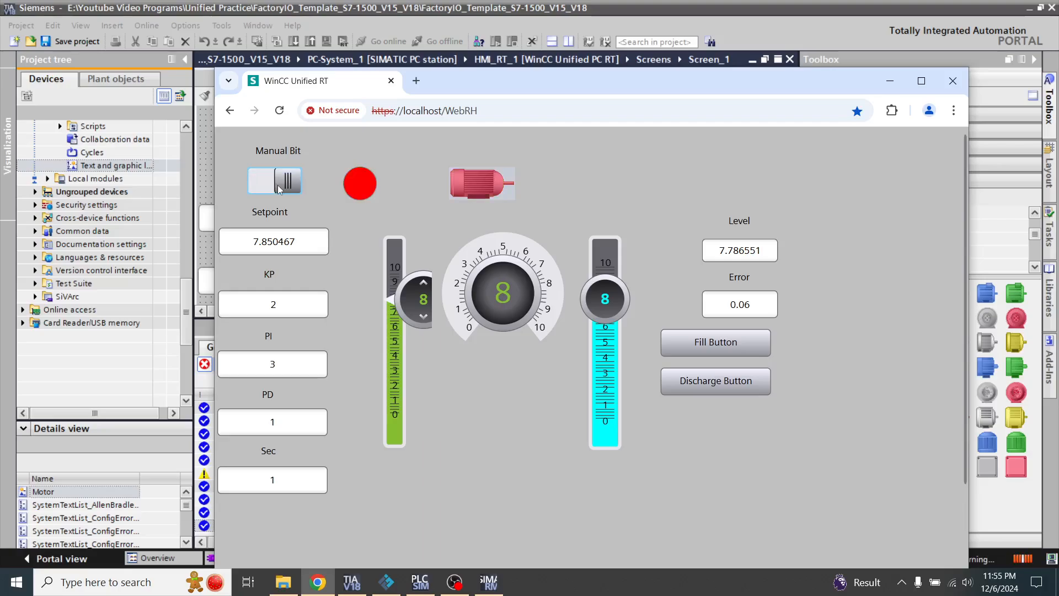
click(280, 189)
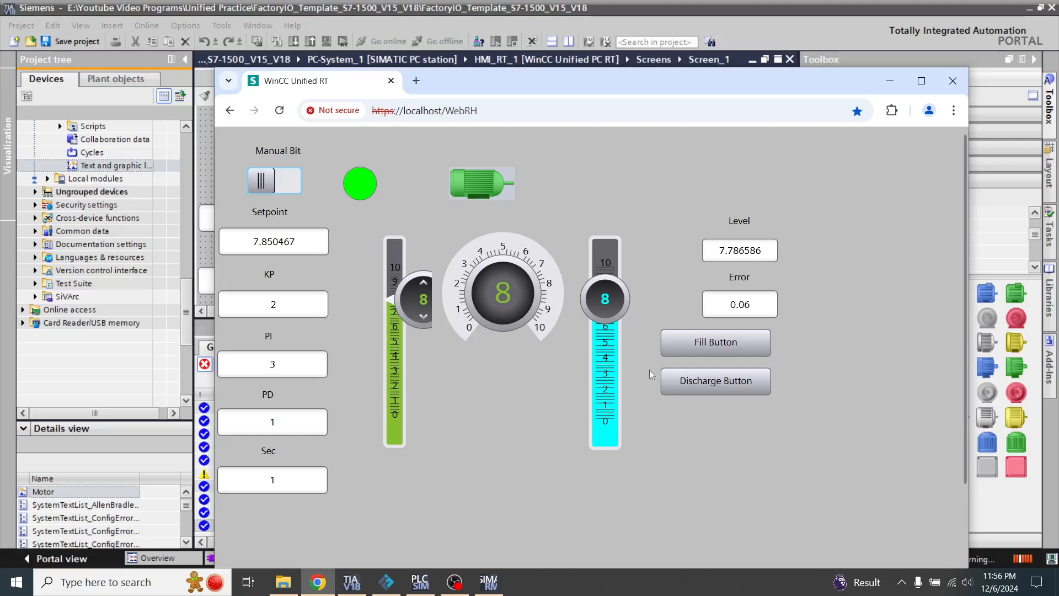
click(904, 588)
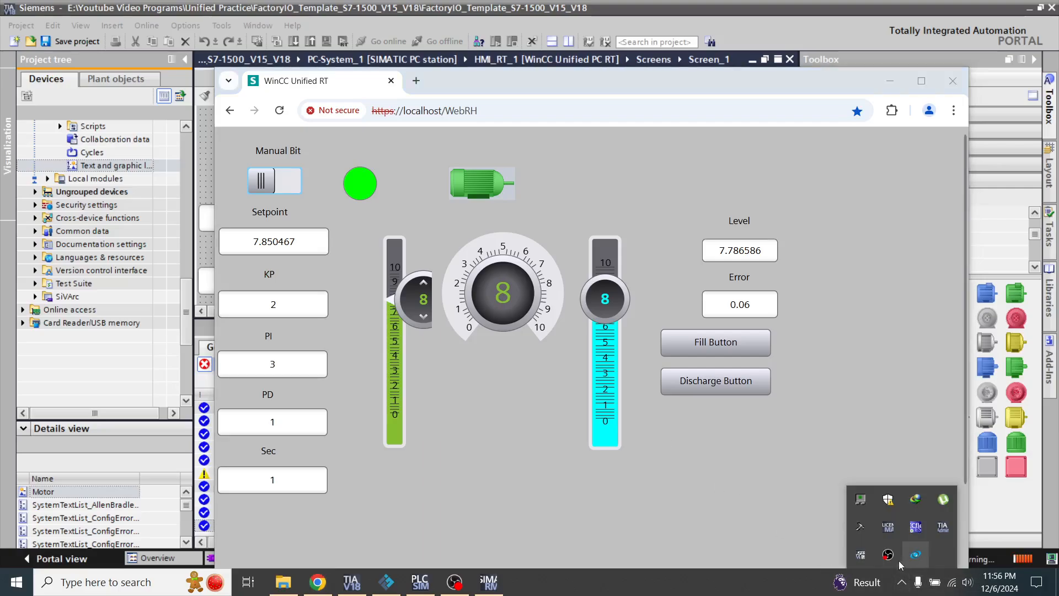